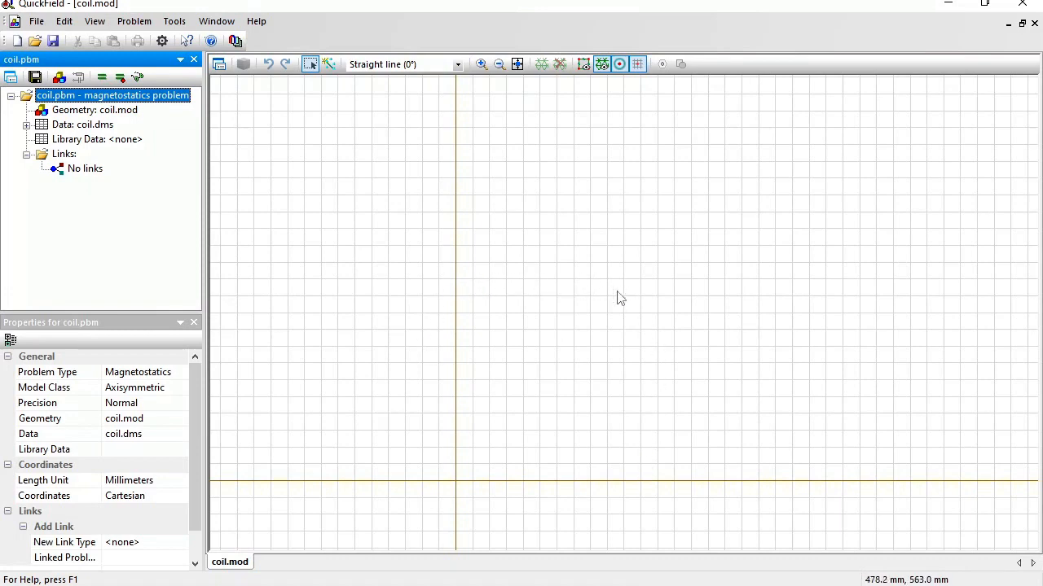
Insert a rectangle 20 mm wide and 20 mm high with its bottom-edge midpoint at x = 0, y = 20
{"action": "left_click", "coordinate": [691, 100]}
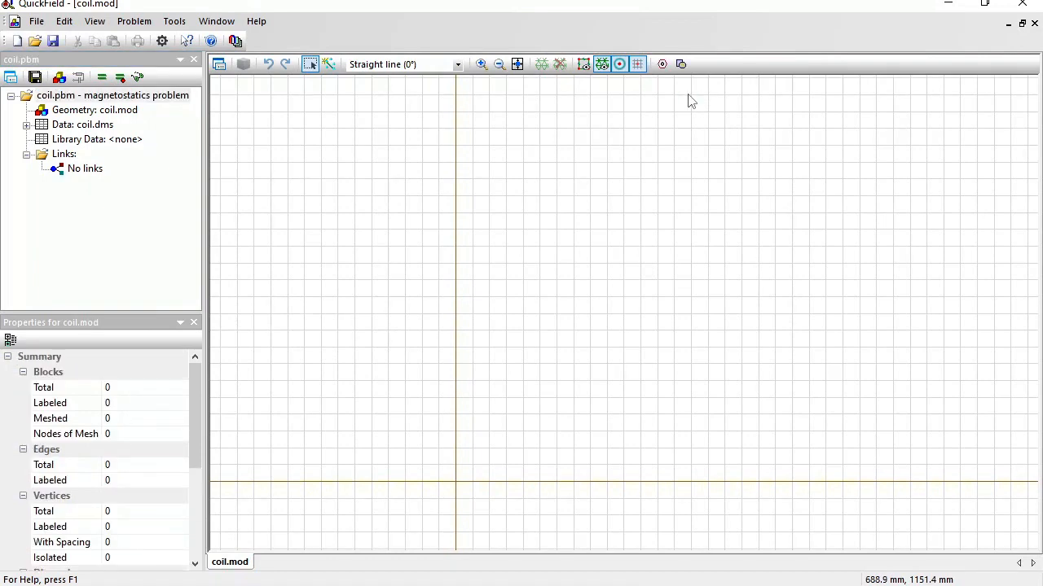
{"action": "left_click", "coordinate": [681, 64]}
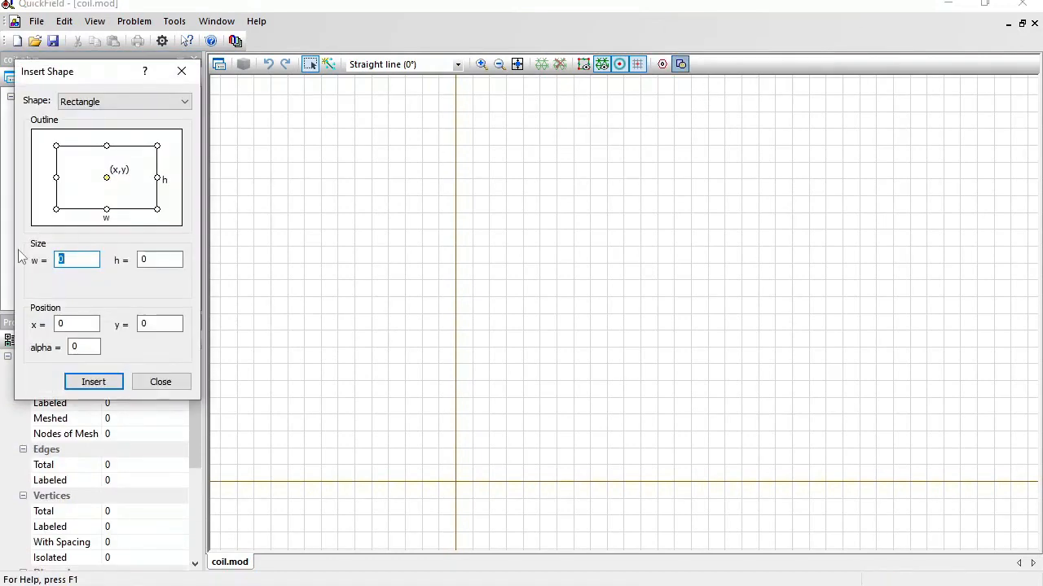
{"action": "type", "text": "20"}
{"action": "left_click", "coordinate": [163, 259]}
{"action": "type", "text": "20"}
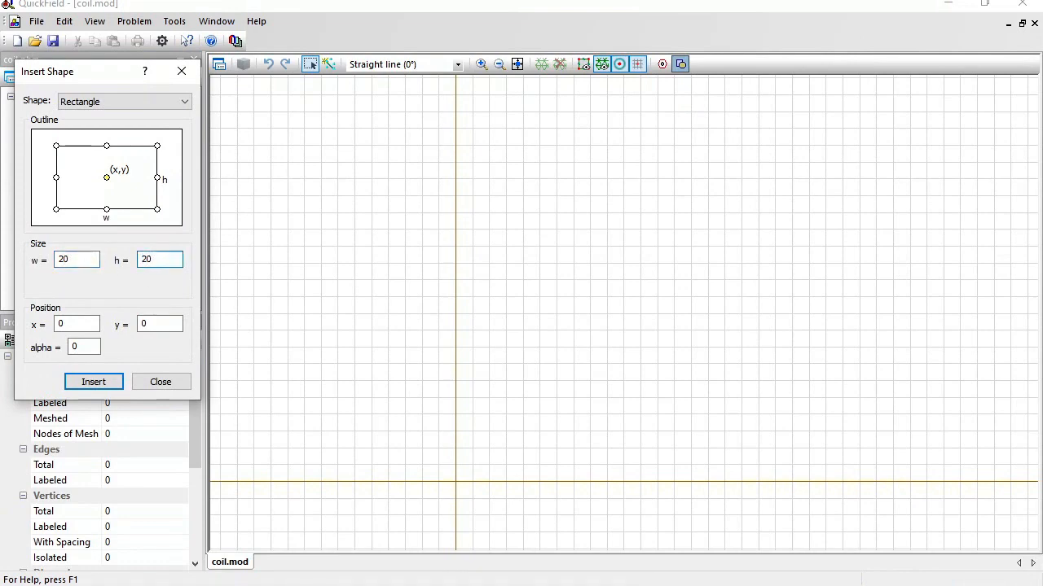
{"action": "left_click", "coordinate": [106, 213]}
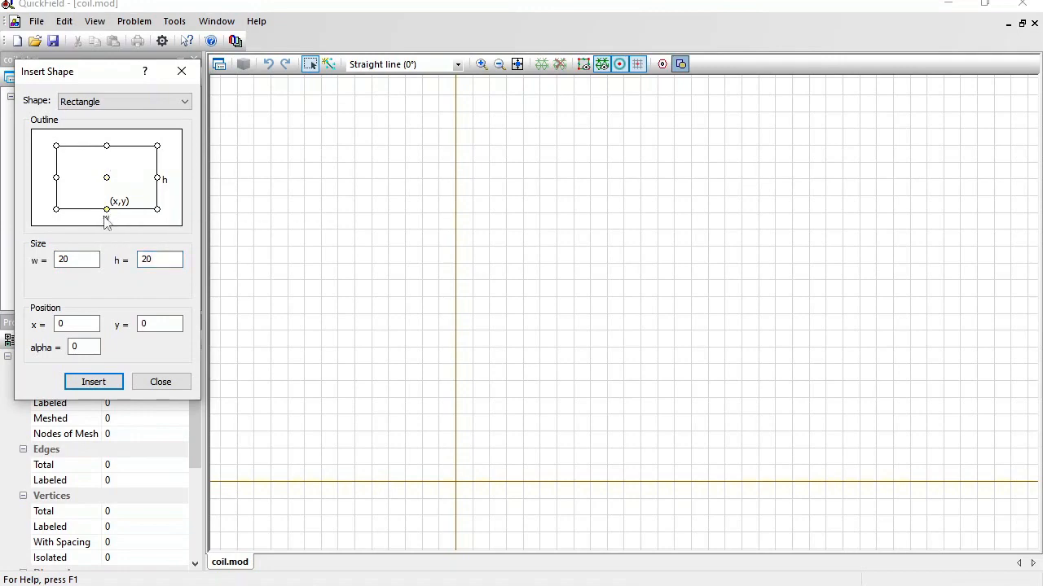
{"action": "left_click", "coordinate": [143, 324]}
{"action": "type", "text": "20"}
{"action": "left_click", "coordinate": [112, 382]}
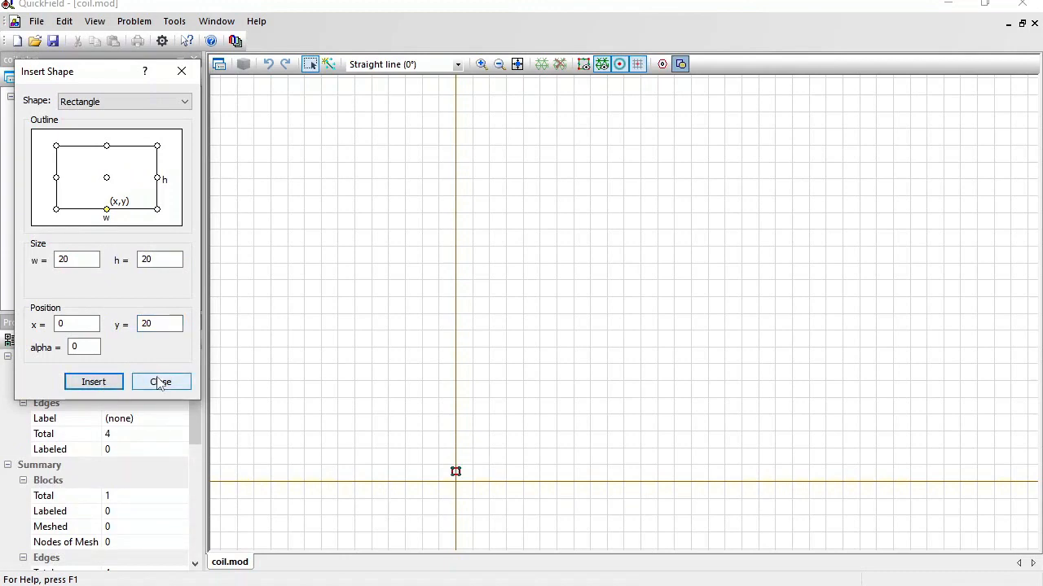
{"action": "left_click", "coordinate": [160, 382]}
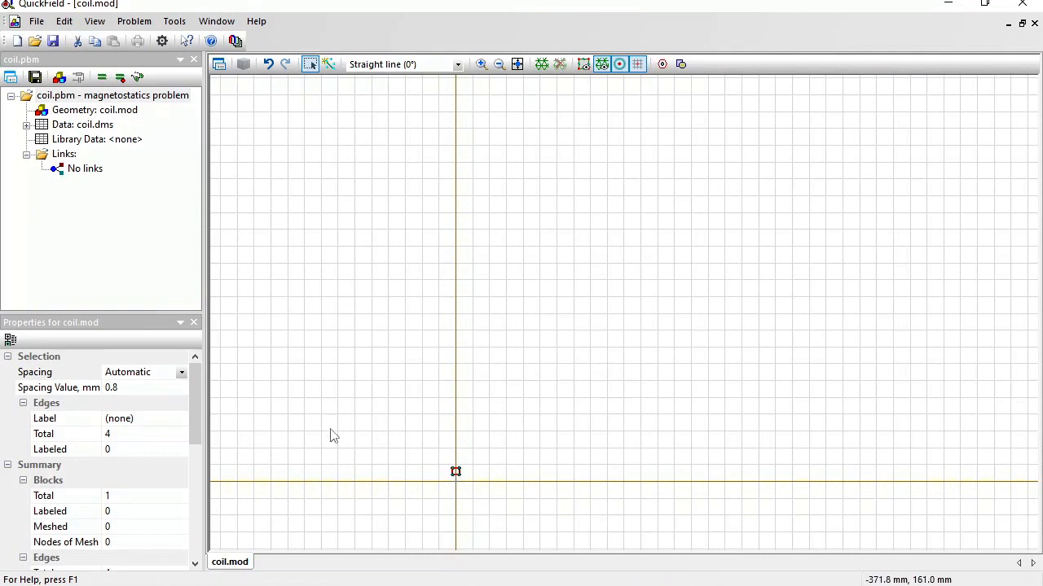
Draw straight edges along the horizontal axis from (-300, 0) through the origin to (300, 0) mm
{"action": "left_click", "coordinate": [329, 65]}
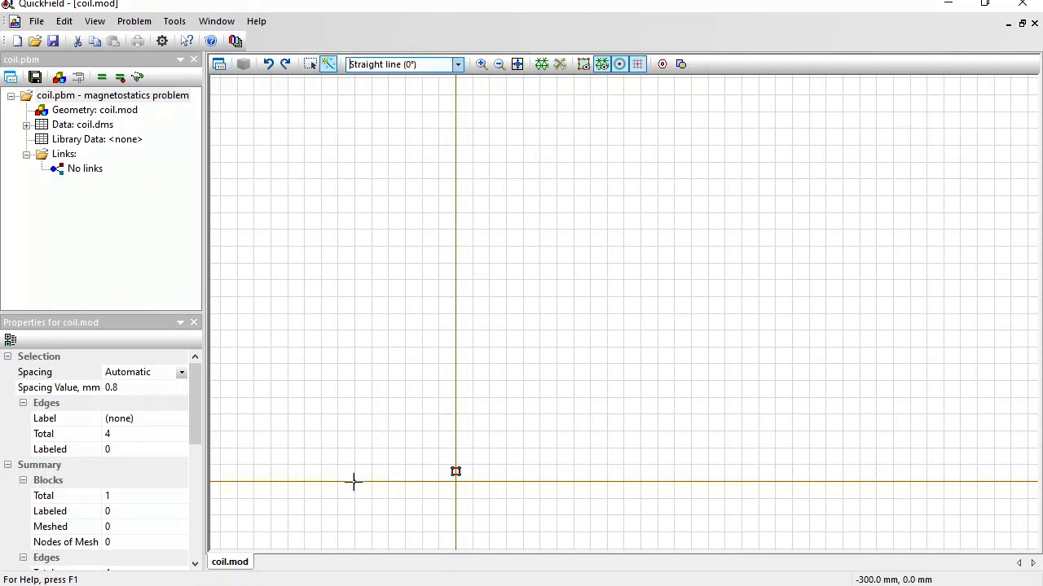
{"action": "mouse_move", "coordinate": [352, 482]}
{"action": "left_mouse_down"}
{"action": "mouse_move", "coordinate": [454, 472]}
{"action": "mouse_move", "coordinate": [455, 481]}
{"action": "mouse_move", "coordinate": [528, 481]}
{"action": "left_mouse_up"}
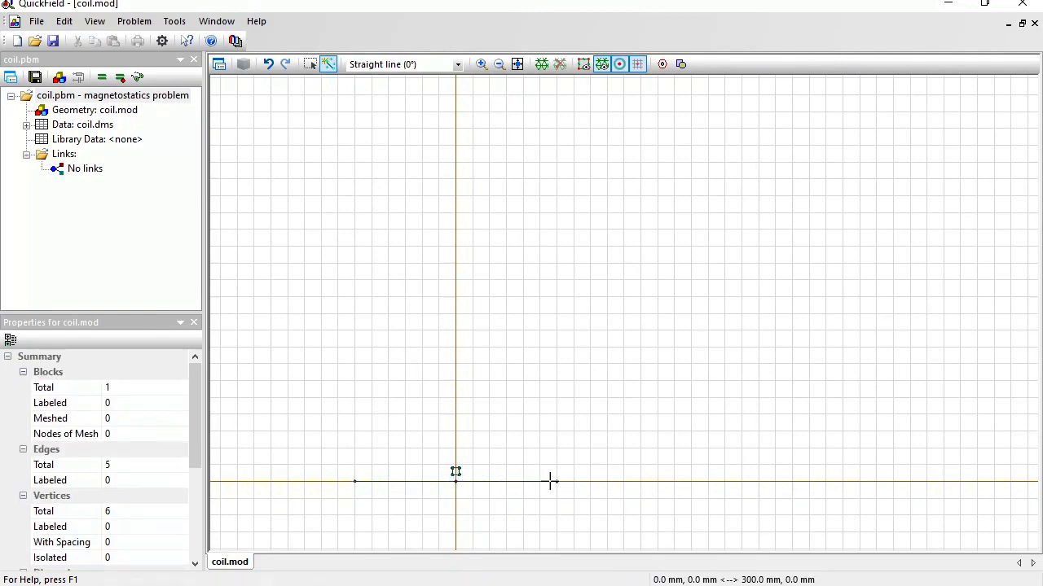
{"action": "left_click_drag", "start_coordinate": [550, 481], "coordinate": [557, 482]}
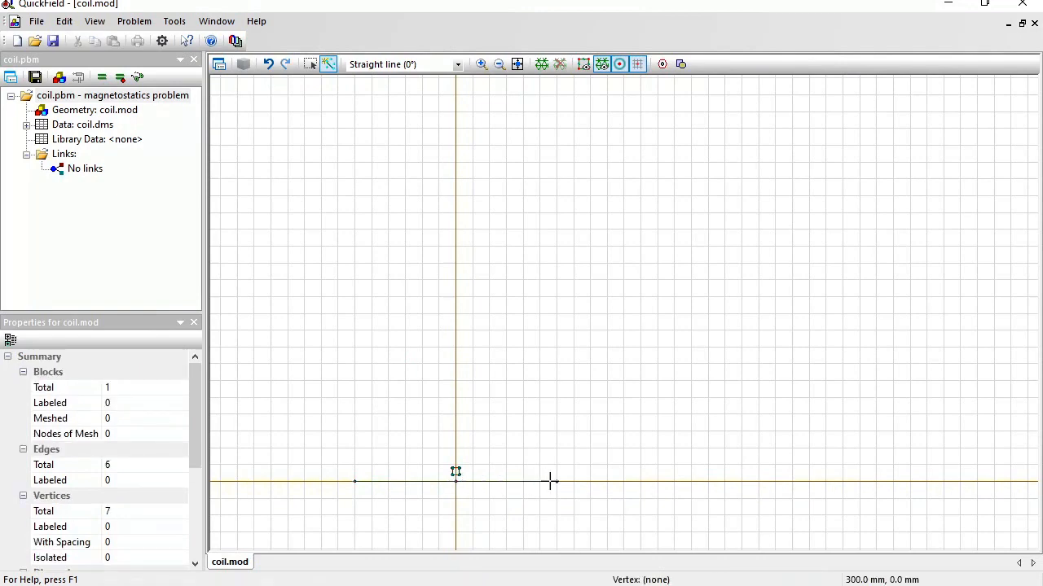
Close the region above the axis with a 180° half arc from (300, 0) to (-300, 0) mm
{"action": "left_click", "coordinate": [458, 65]}
{"action": "left_click", "coordinate": [399, 100]}
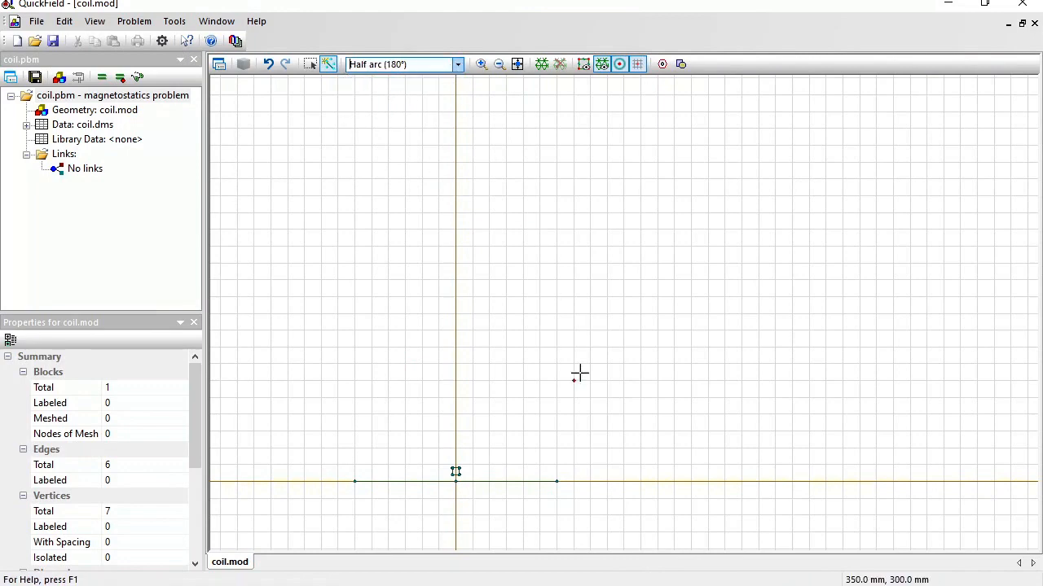
{"action": "left_click_drag", "start_coordinate": [558, 479], "coordinate": [355, 482]}
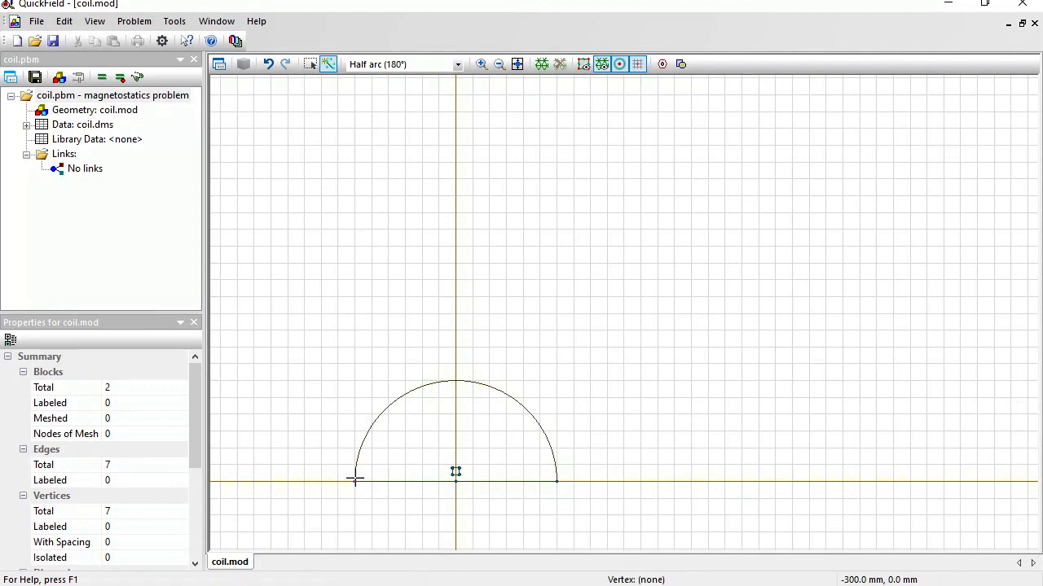
{"action": "left_click", "coordinate": [518, 65]}
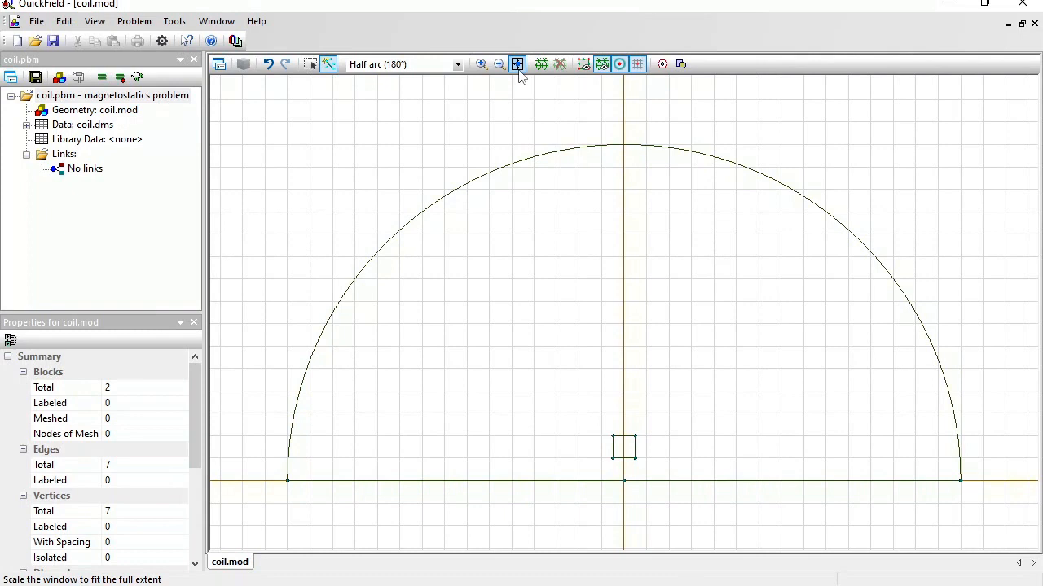
Label the large half-disc block around the small square as "air"
{"action": "left_click", "coordinate": [310, 65]}
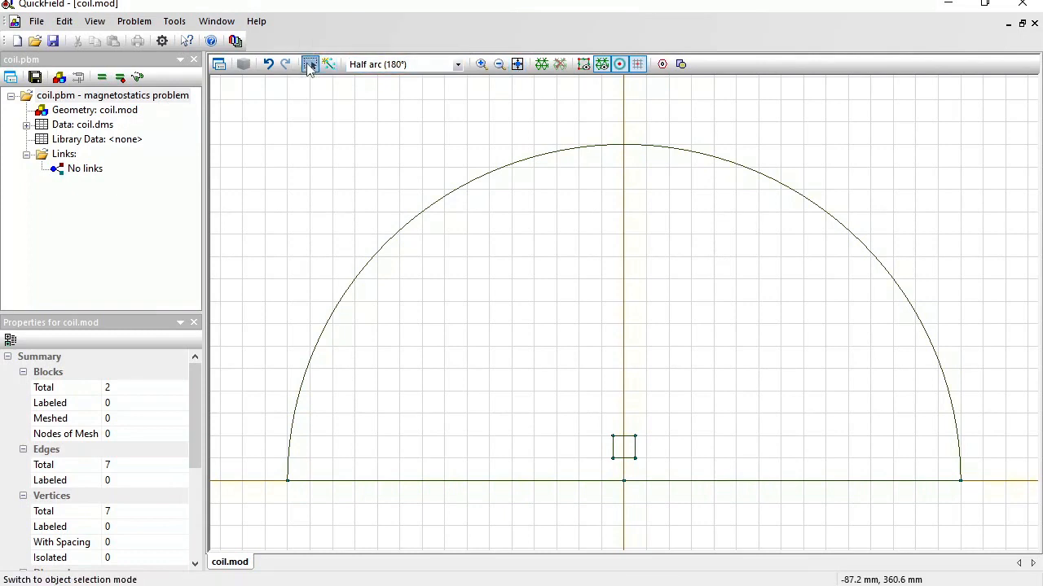
{"action": "left_click", "coordinate": [667, 295]}
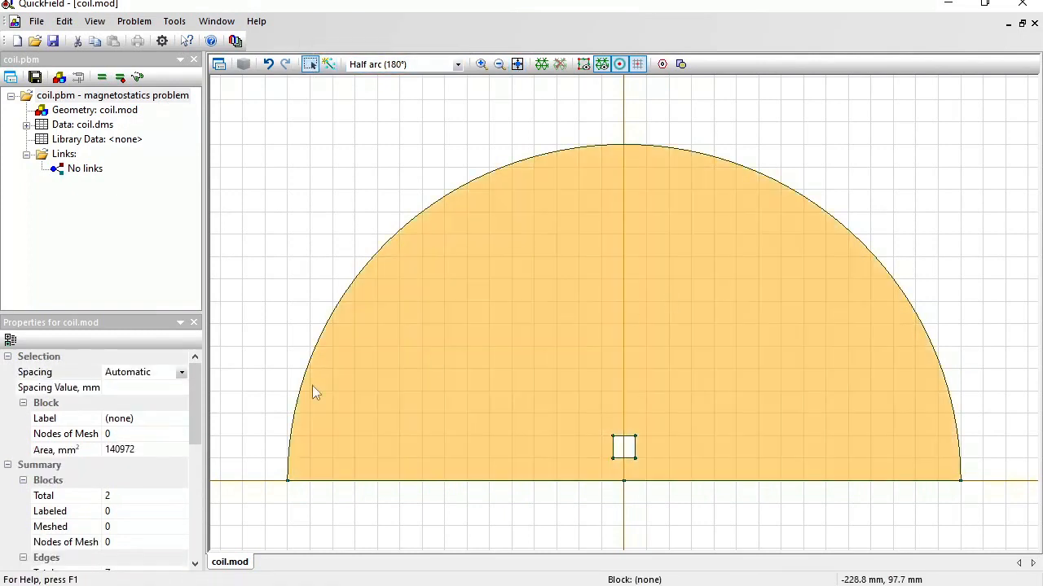
{"action": "left_click", "coordinate": [141, 419]}
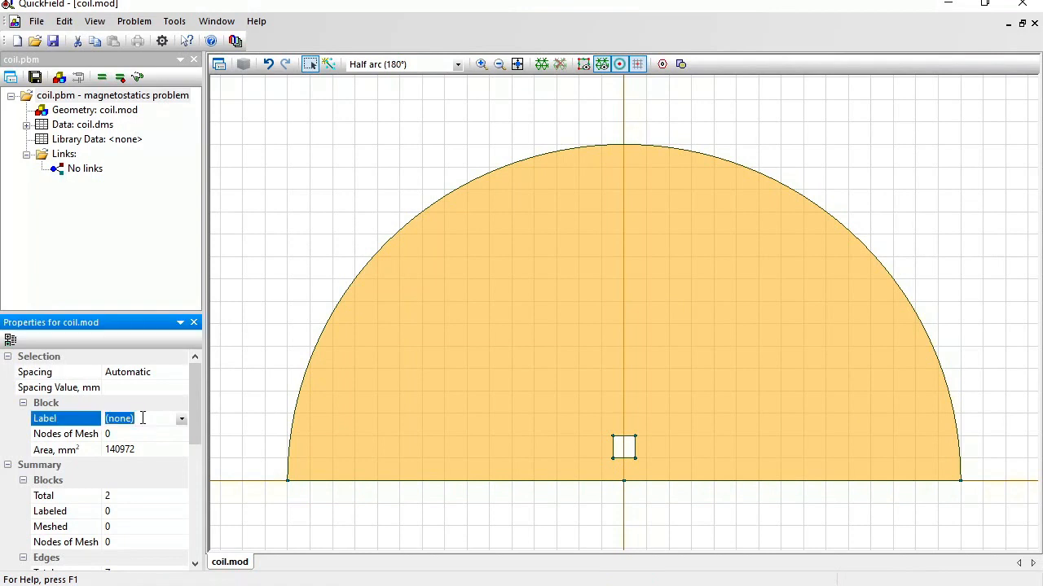
{"action": "type", "text": "air"}
{"action": "key", "text": "Return"}
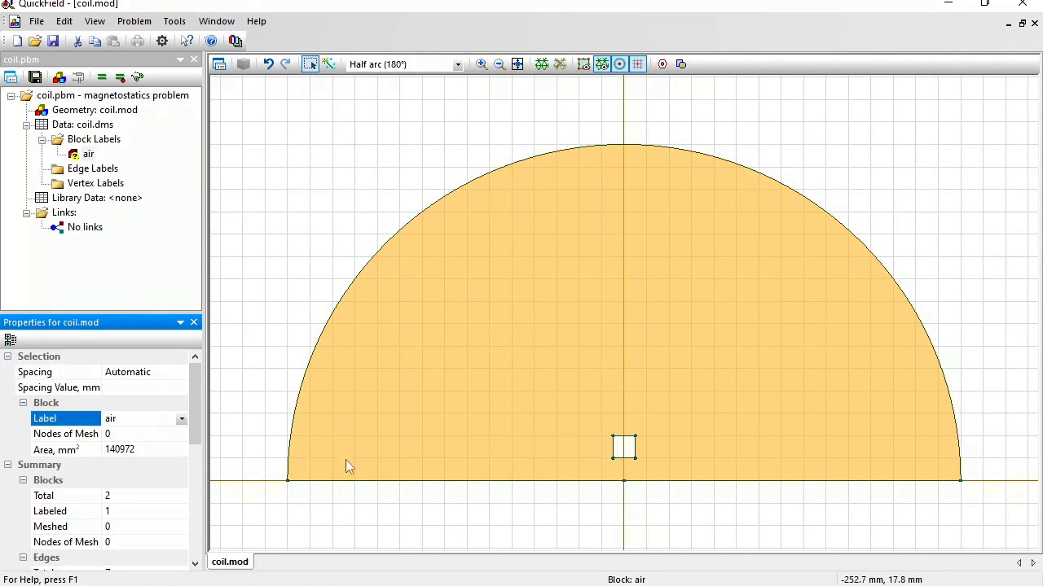
Label the small square block as "coil"
{"action": "left_click", "coordinate": [629, 451]}
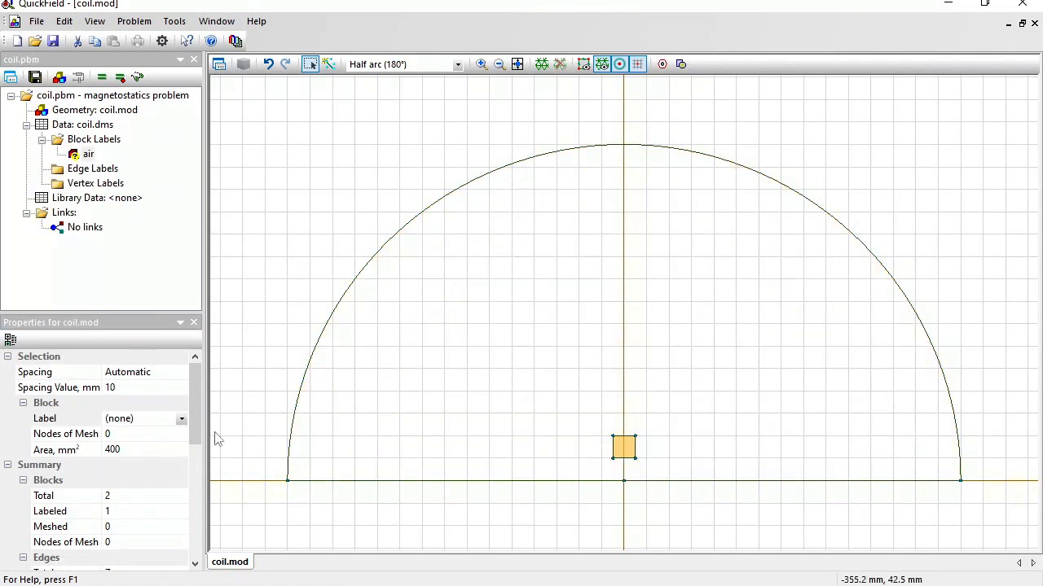
{"action": "left_click", "coordinate": [140, 419]}
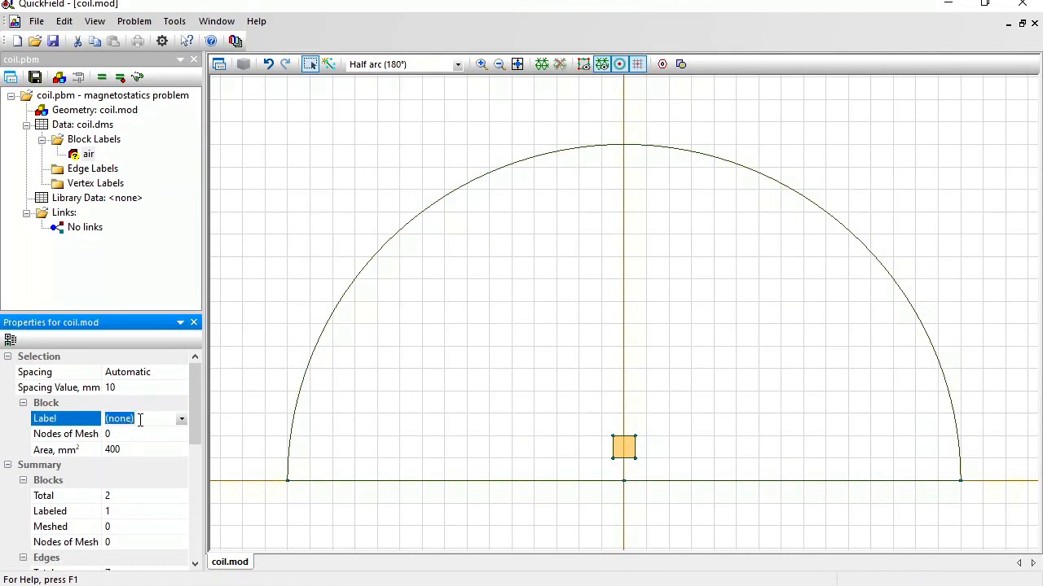
{"action": "type", "text": "coil"}
{"action": "key", "text": "Return"}
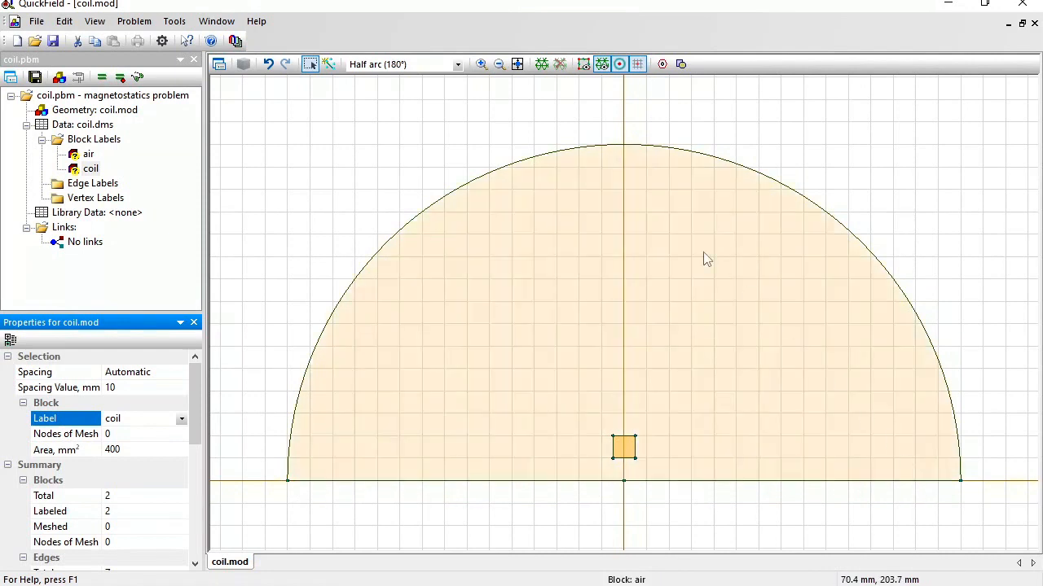
Label the outer half-arc edge as "external"
{"action": "left_click", "coordinate": [600, 148]}
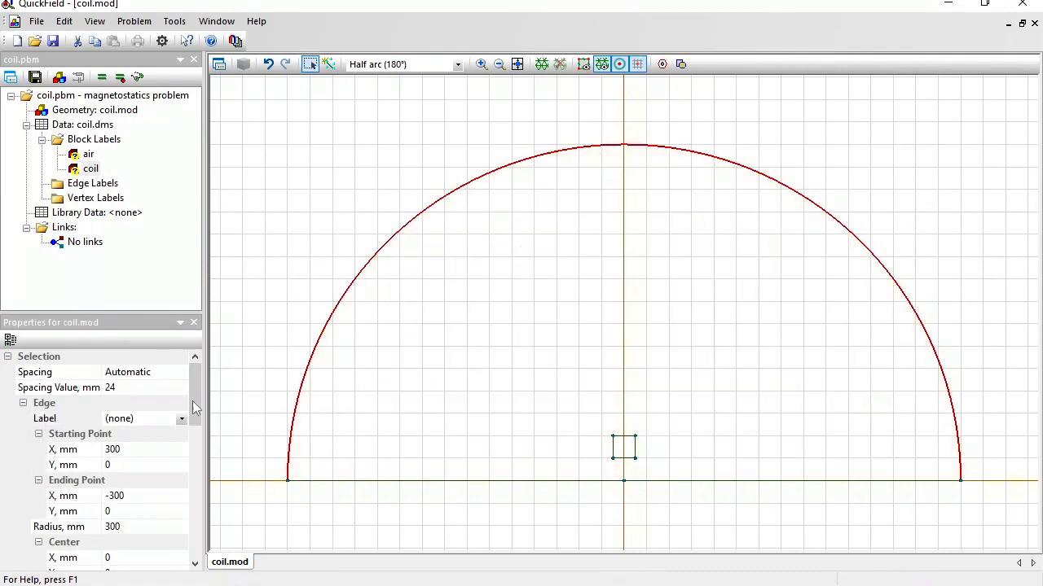
{"action": "left_click", "coordinate": [155, 418]}
{"action": "type", "text": "externa"}
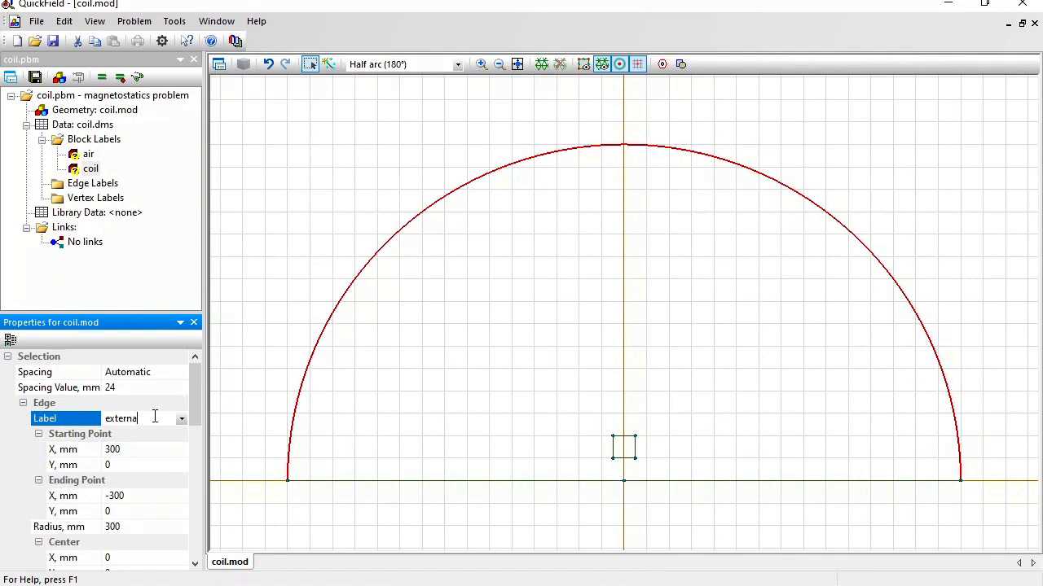
{"action": "type", "text": "l"}
{"action": "key", "text": "Return"}
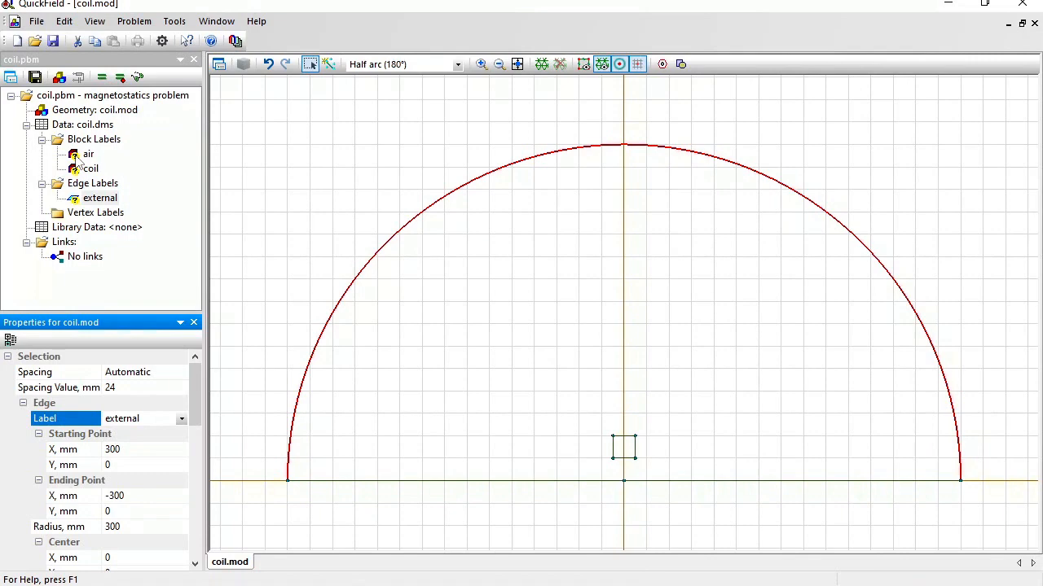
Set the relative permeability of the air block label to 1
{"action": "double_click", "coordinate": [79, 156]}
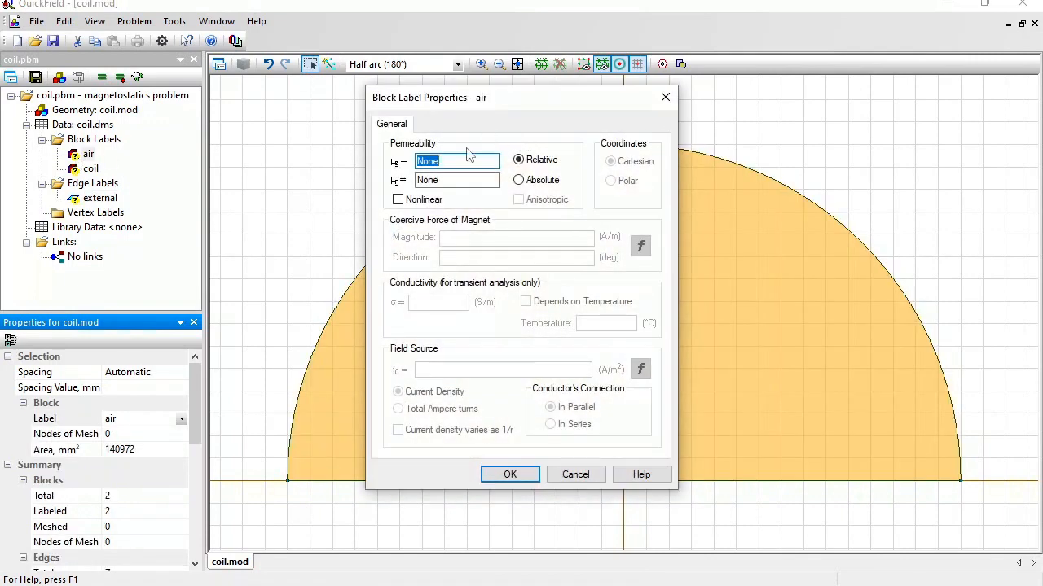
{"action": "type", "text": "1"}
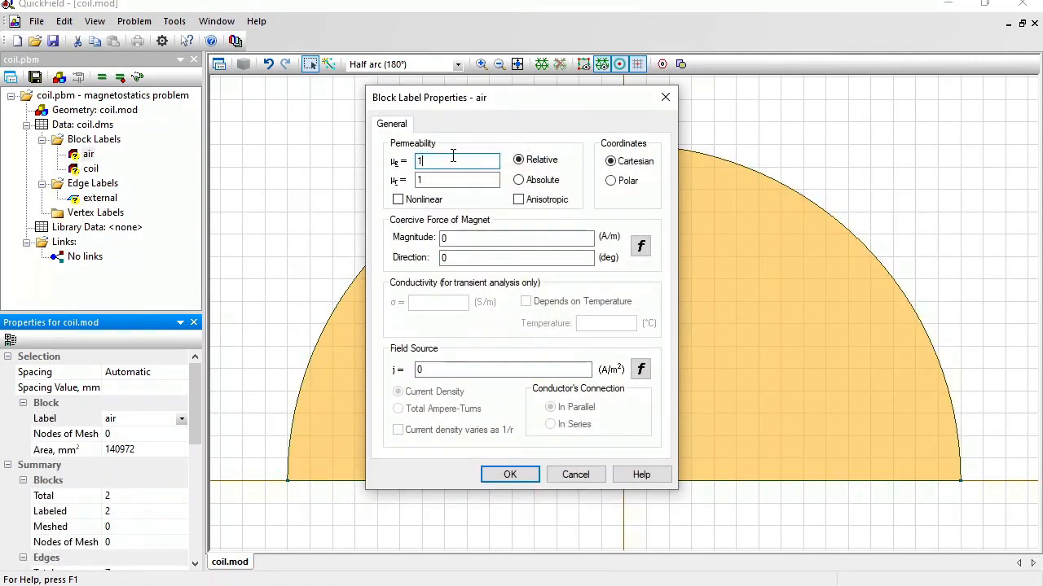
{"action": "left_click", "coordinate": [510, 475]}
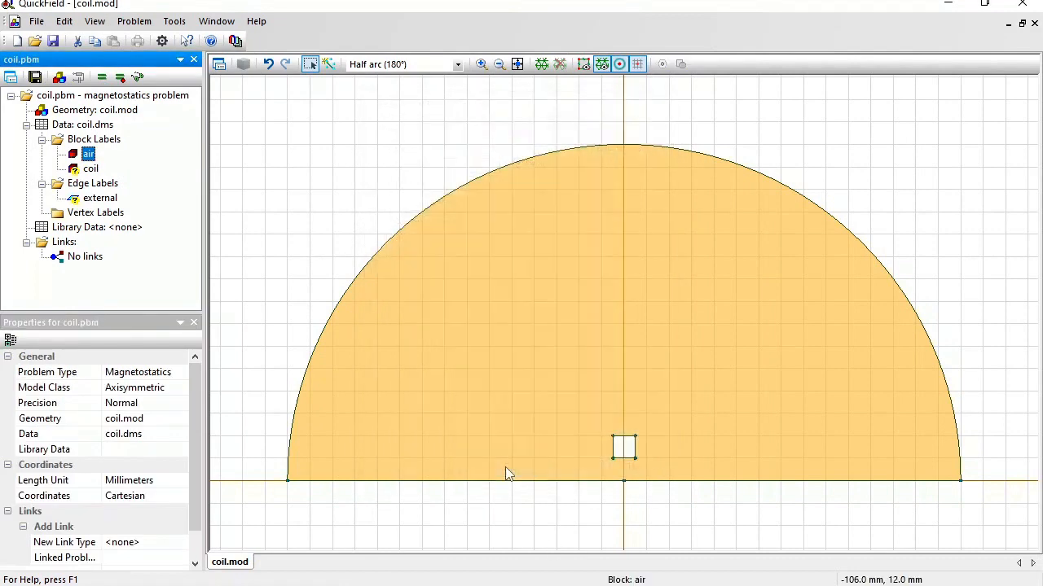
Give the coil block label a relative permeability of 1 and a field source of 200 A as total ampere-turns
{"action": "double_click", "coordinate": [90, 168]}
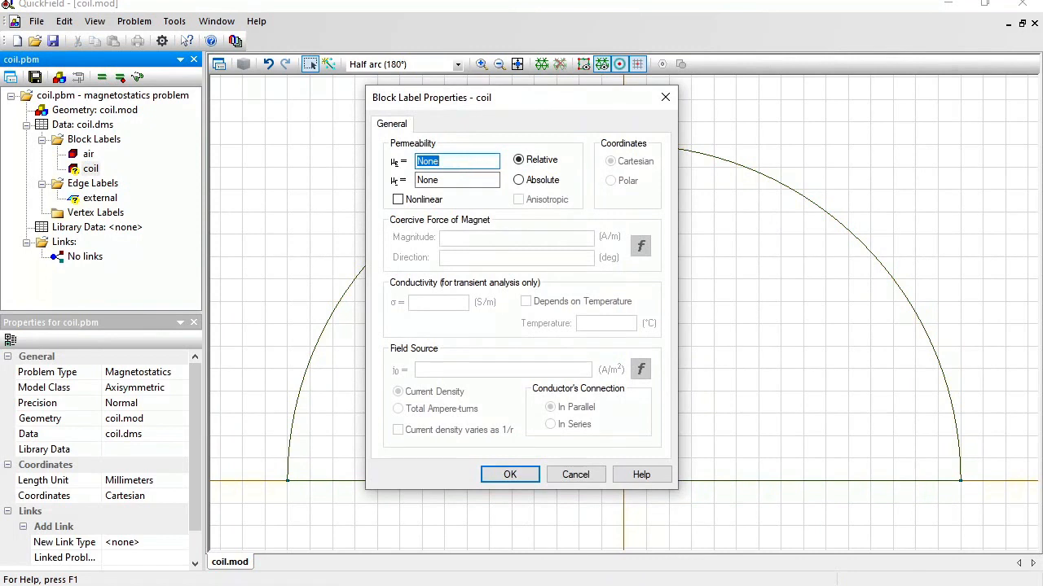
{"action": "type", "text": "1"}
{"action": "left_click_drag", "start_coordinate": [447, 368], "coordinate": [400, 363]}
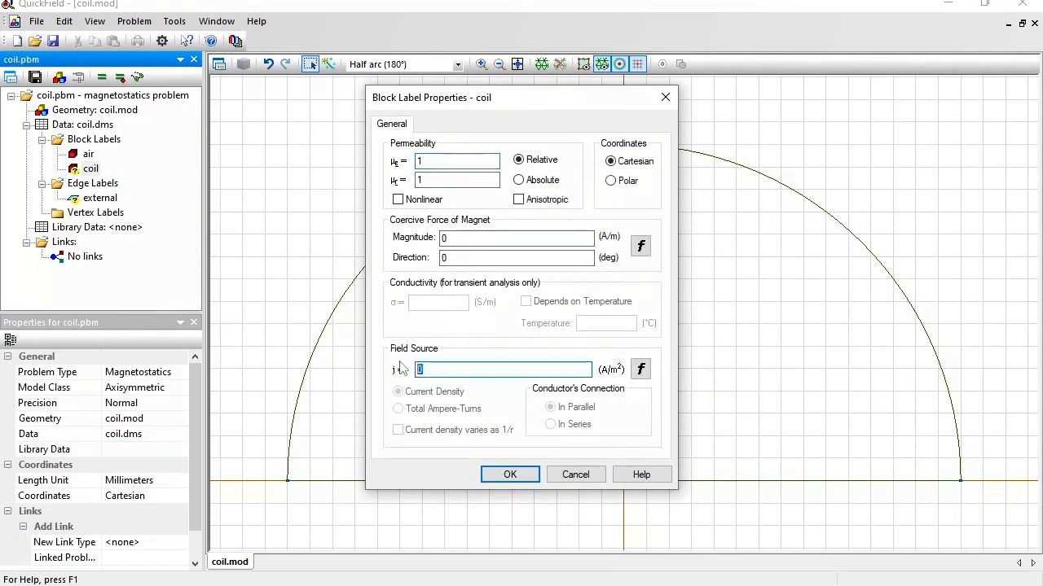
{"action": "type", "text": "200"}
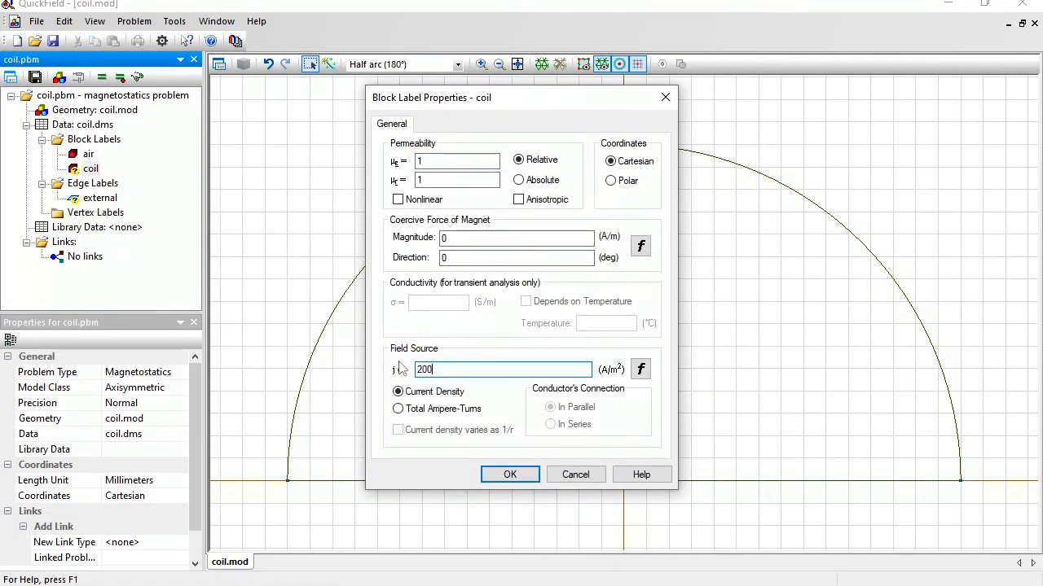
{"action": "left_click", "coordinate": [400, 408]}
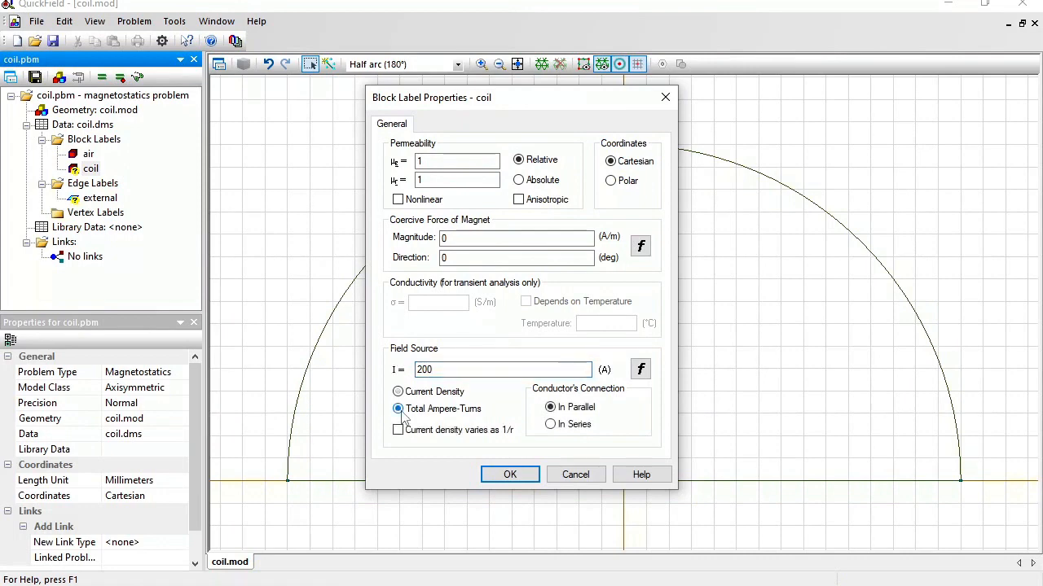
{"action": "left_click", "coordinate": [513, 476]}
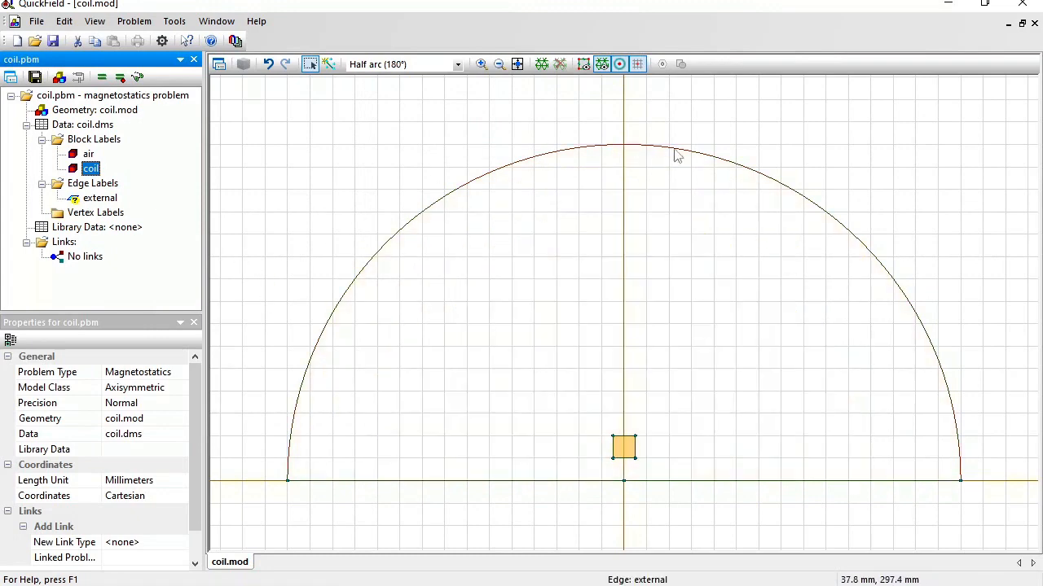
Apply a magnetic potential boundary condition of 0 Wb to the external edge label
{"action": "double_click", "coordinate": [89, 202]}
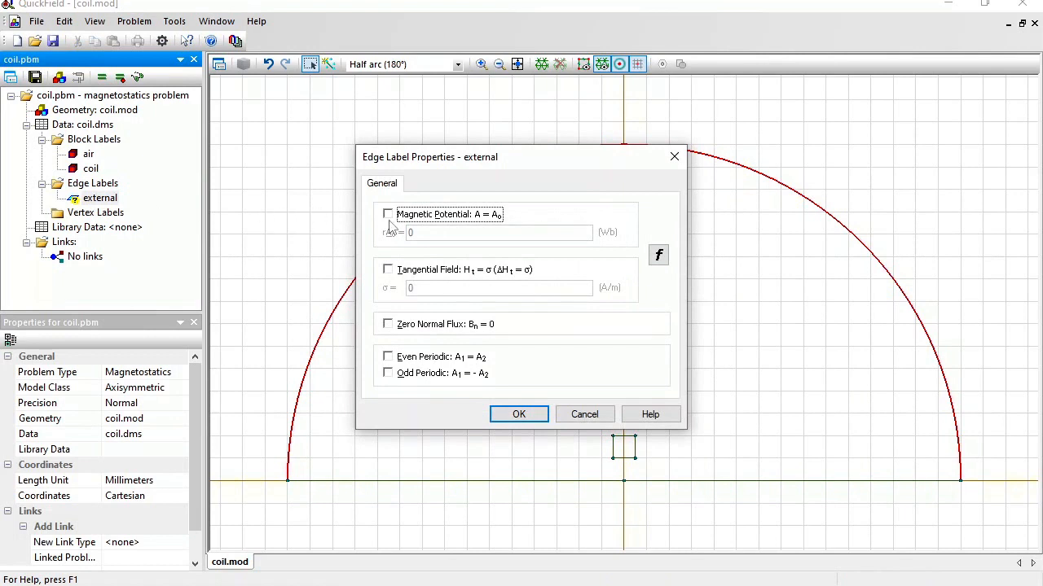
{"action": "left_click", "coordinate": [388, 219]}
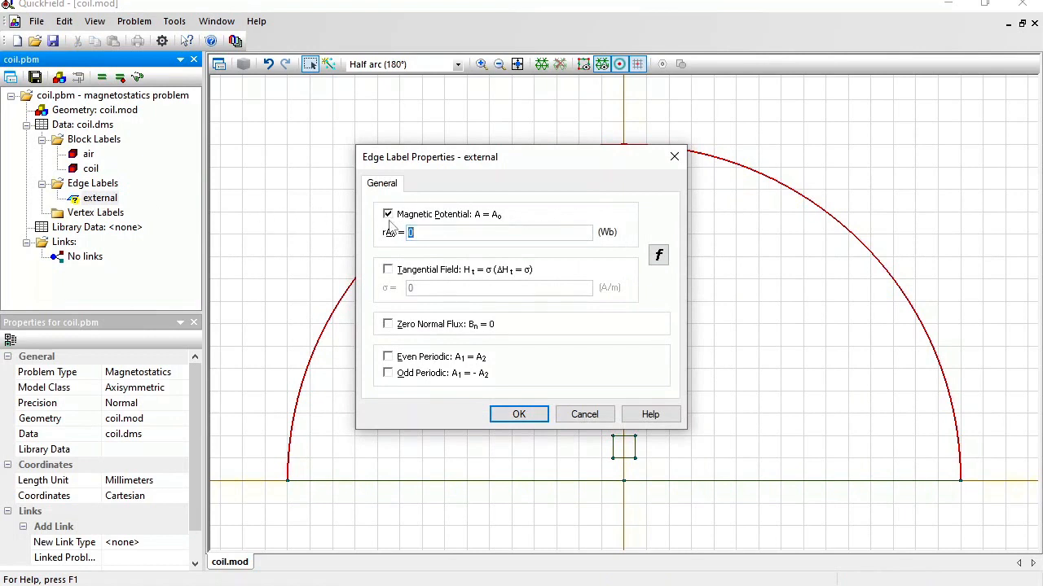
{"action": "left_click", "coordinate": [519, 409]}
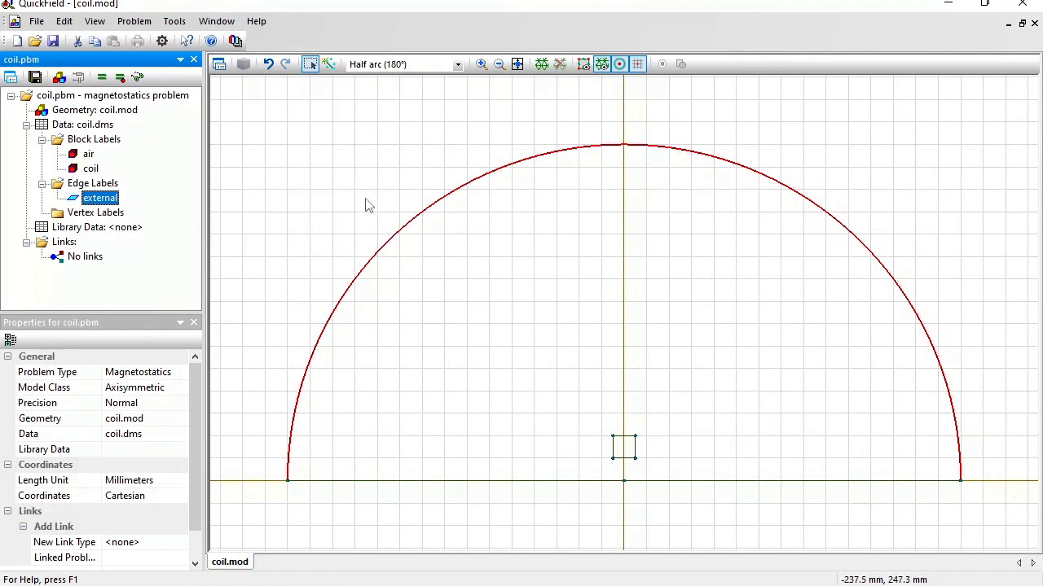
Build the finite-element mesh for the whole geometry and save the coil problem
{"action": "left_click", "coordinate": [540, 63]}
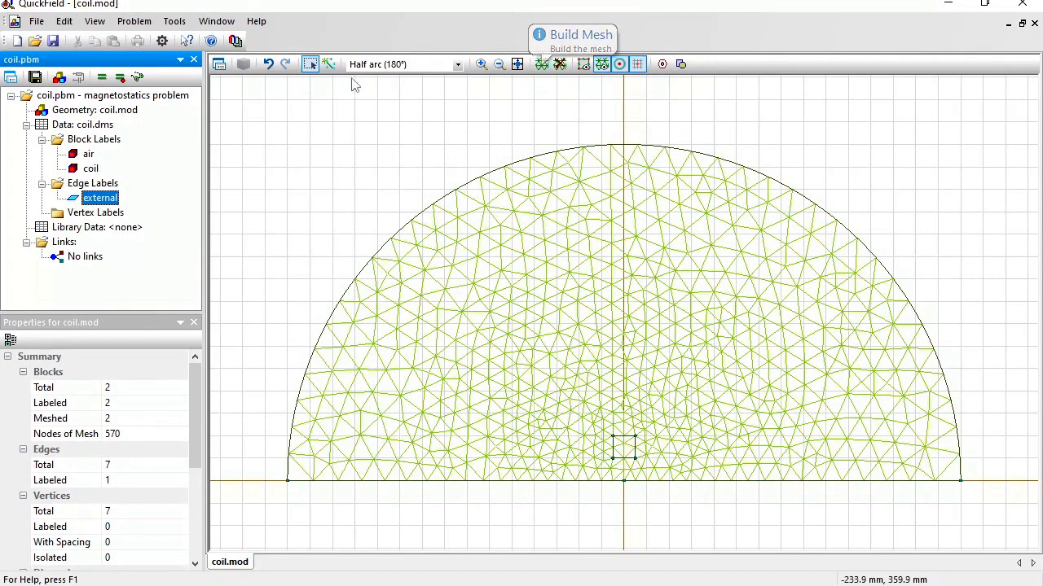
{"action": "left_click", "coordinate": [35, 78]}
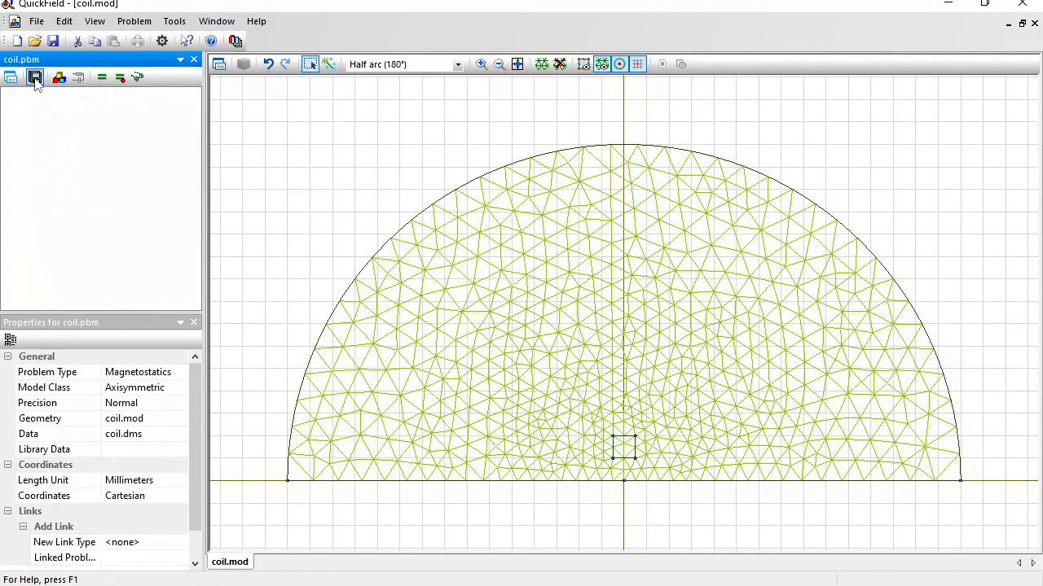
Solve the coil problem and open its field results, enlarging the field lines around the coil cross-section
{"action": "left_click", "coordinate": [107, 74]}
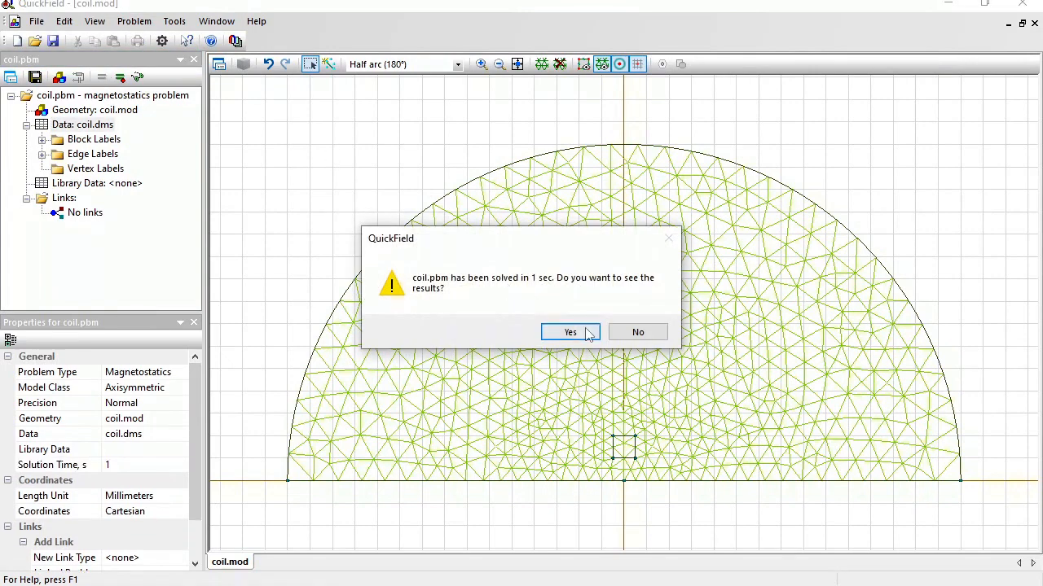
{"action": "left_click", "coordinate": [587, 334]}
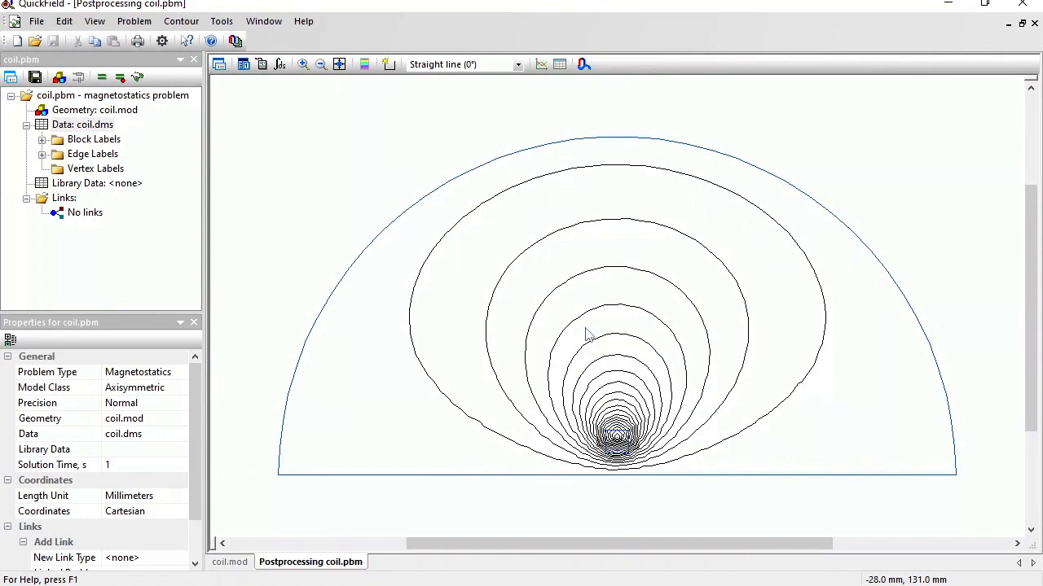
{"action": "left_click", "coordinate": [303, 64]}
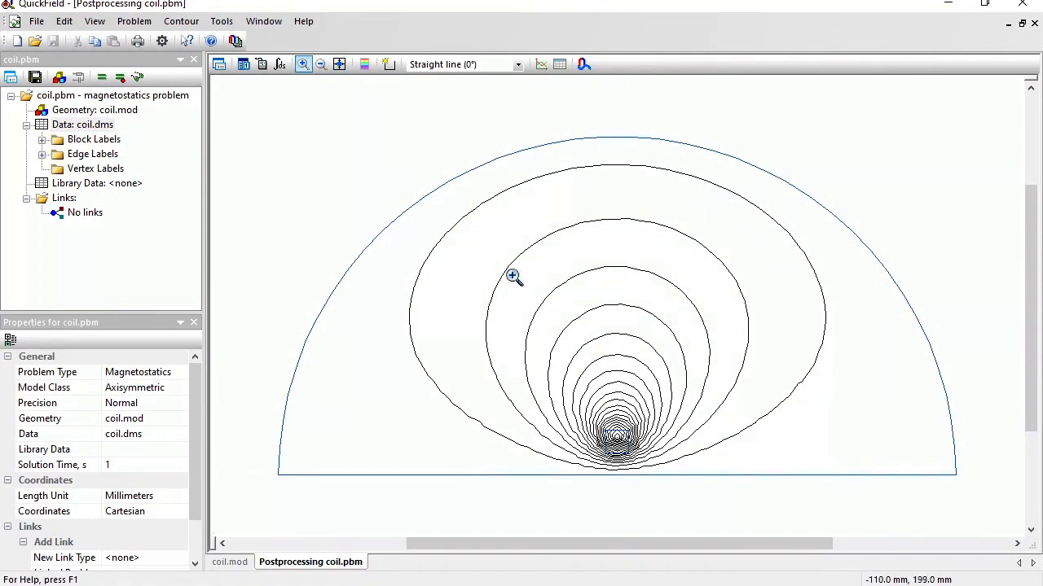
{"action": "left_click_drag", "start_coordinate": [558, 394], "coordinate": [684, 494]}
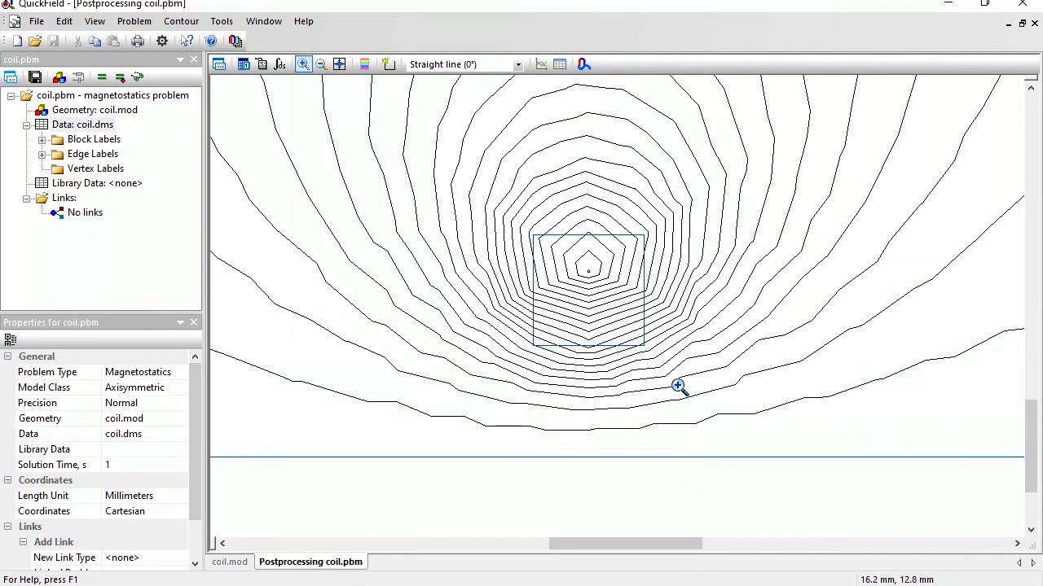
Refine the mesh from the previous solution with 1 refinement iteration and 1710 nodes, and show the re-solved field lines around the coil
{"action": "left_click", "coordinate": [120, 82]}
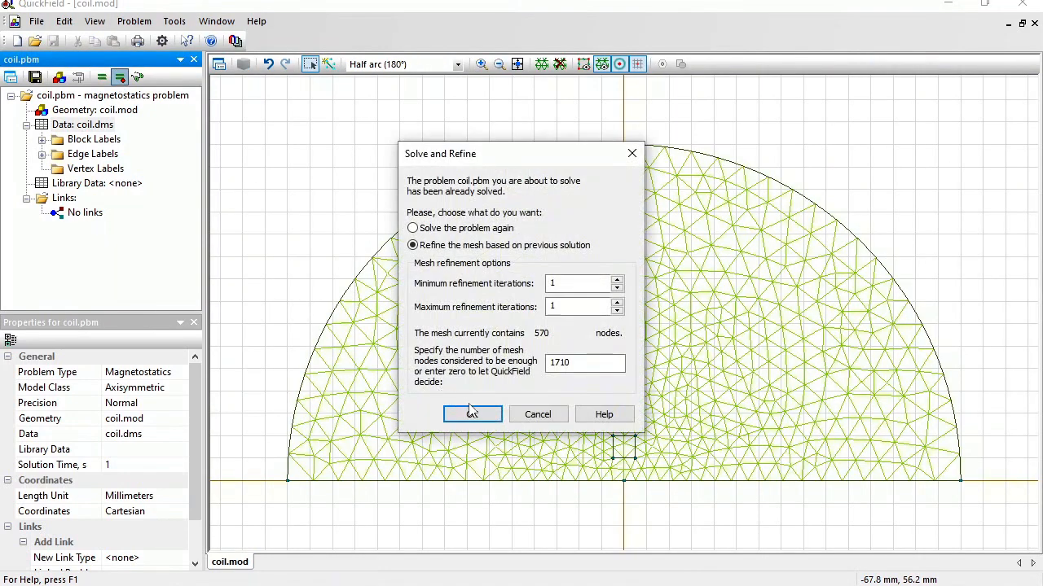
{"action": "left_click", "coordinate": [468, 411]}
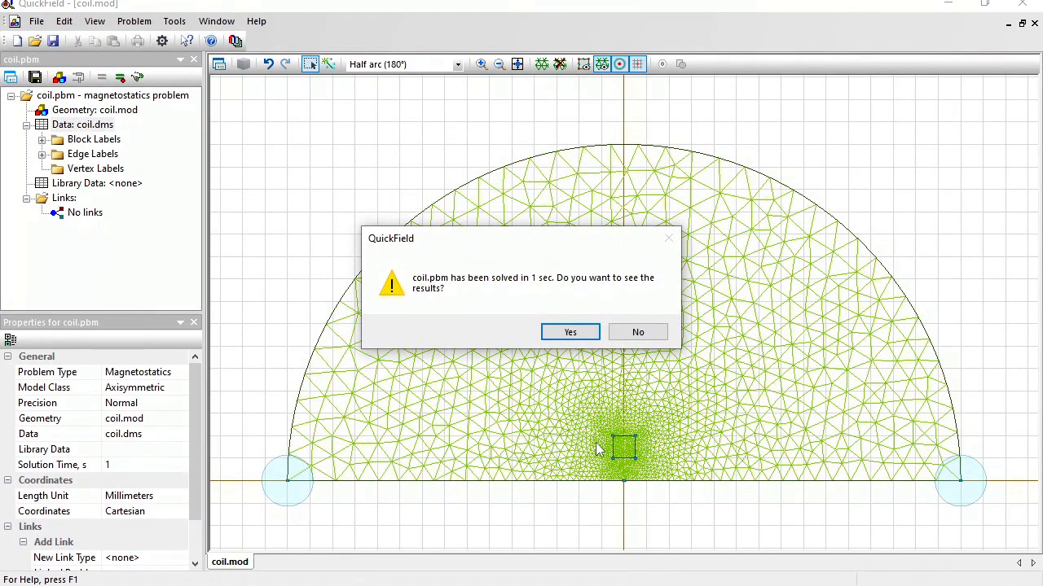
{"action": "left_click", "coordinate": [570, 333]}
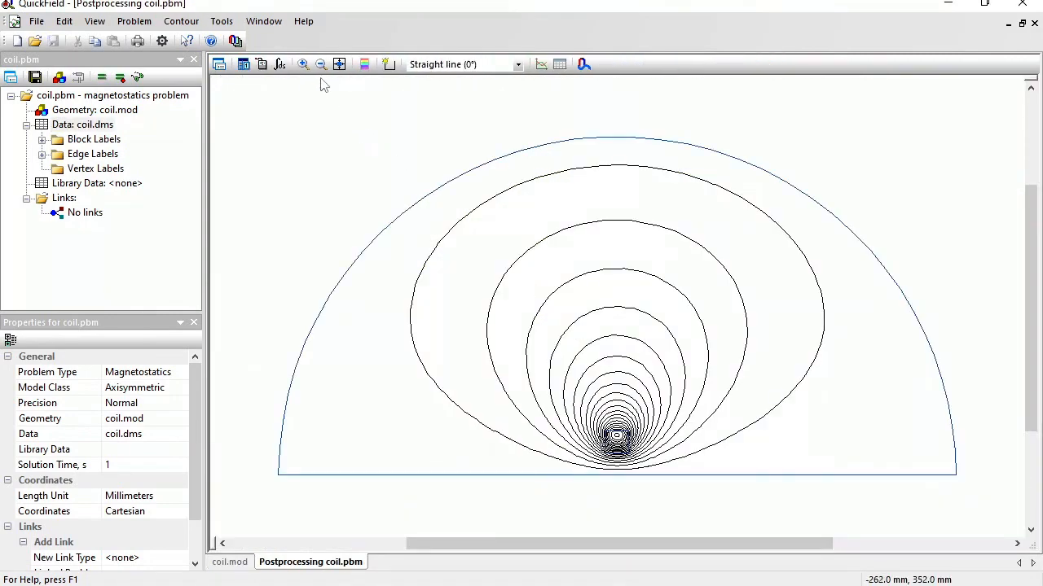
{"action": "left_click", "coordinate": [303, 65]}
{"action": "left_click_drag", "start_coordinate": [536, 380], "coordinate": [694, 494]}
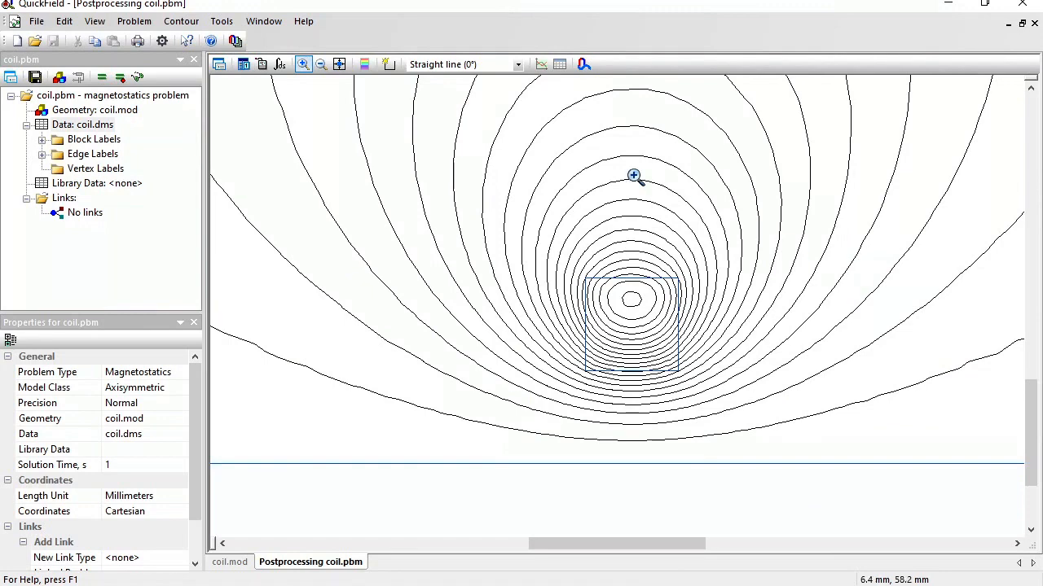
{"action": "left_click", "coordinate": [307, 68]}
Add a color map of flux density B with 20 color grades to the field picture and show its legend
{"action": "left_click", "coordinate": [225, 67]}
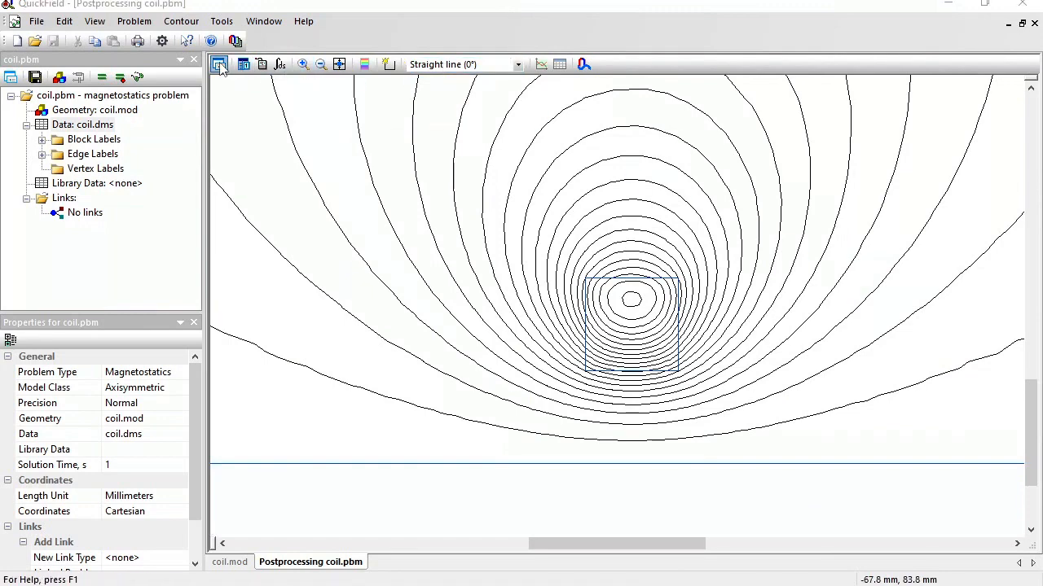
{"action": "left_click", "coordinate": [377, 323]}
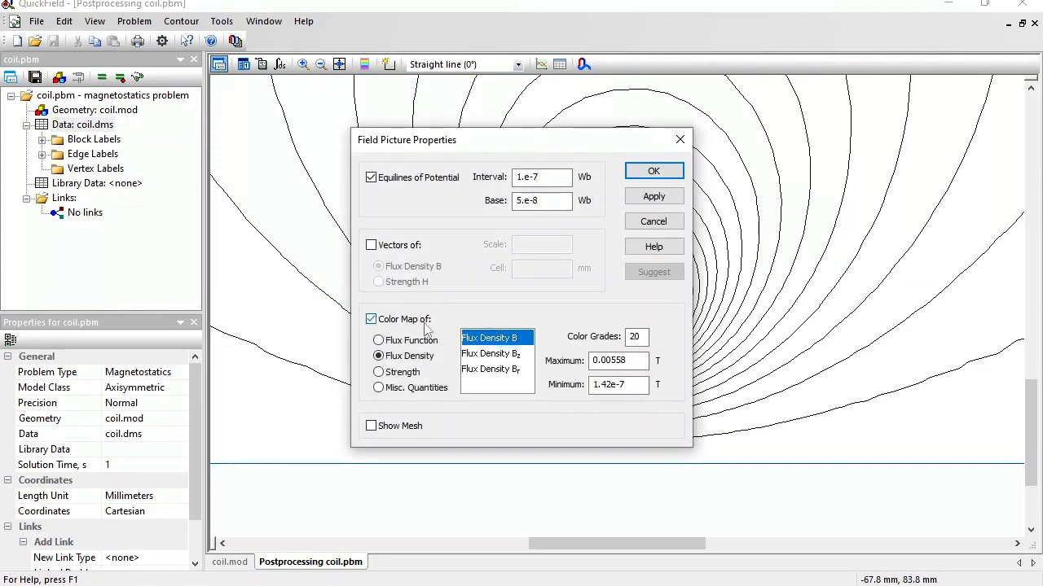
{"action": "left_click", "coordinate": [662, 196]}
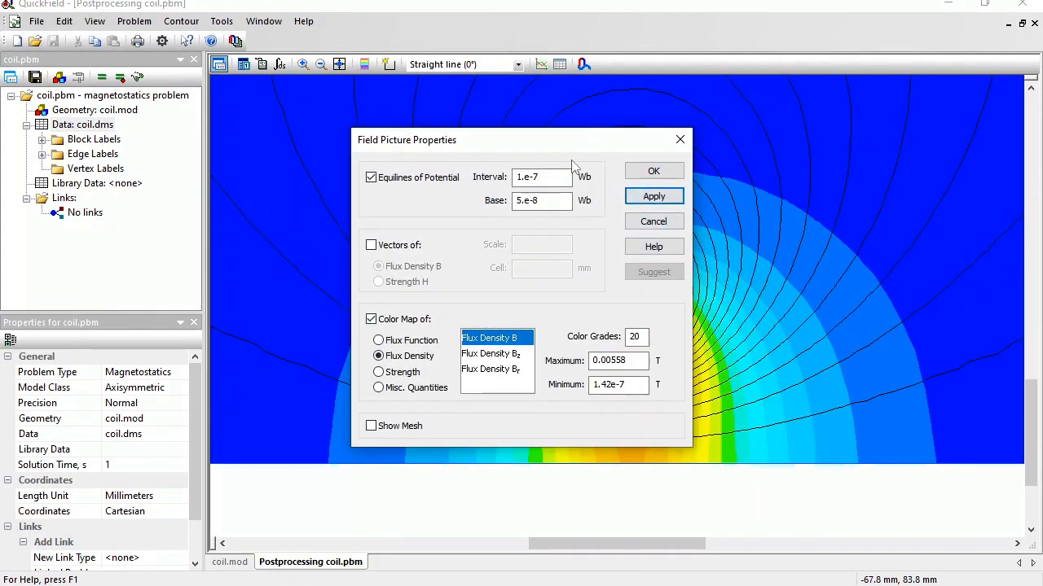
{"action": "left_click_drag", "start_coordinate": [564, 147], "coordinate": [410, 137]}
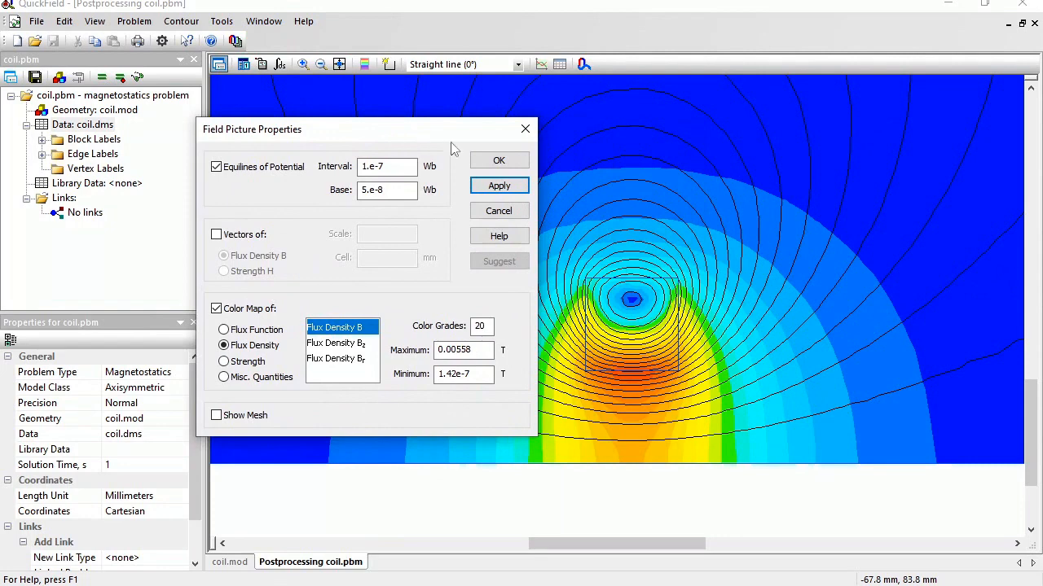
{"action": "left_click", "coordinate": [491, 161]}
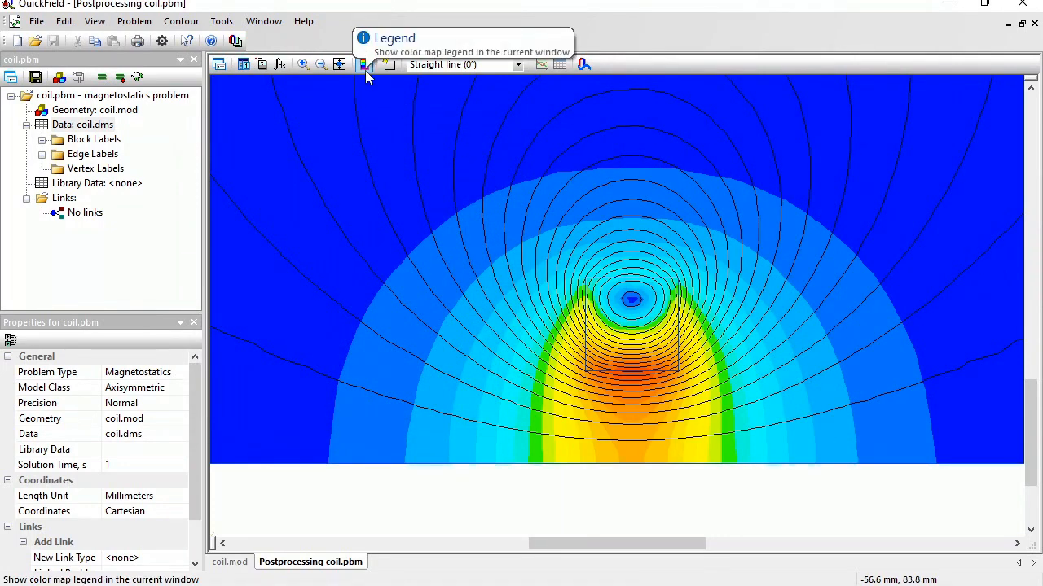
{"action": "left_click", "coordinate": [364, 65]}
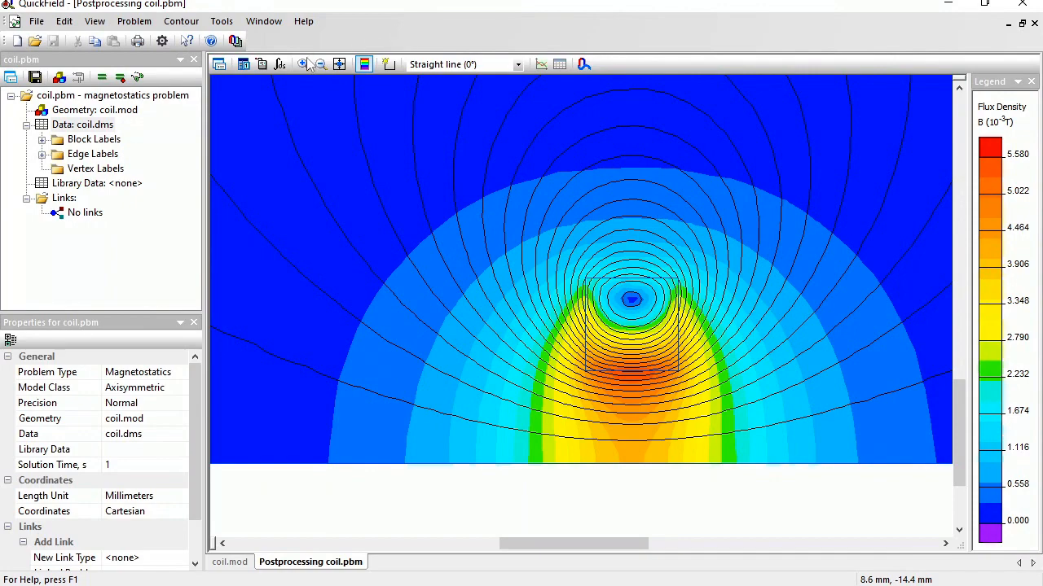
Start a flux linkage calculation in the Inductance Wizard with the coil block as the coil's right side and 200 turns
{"action": "left_click", "coordinate": [280, 65]}
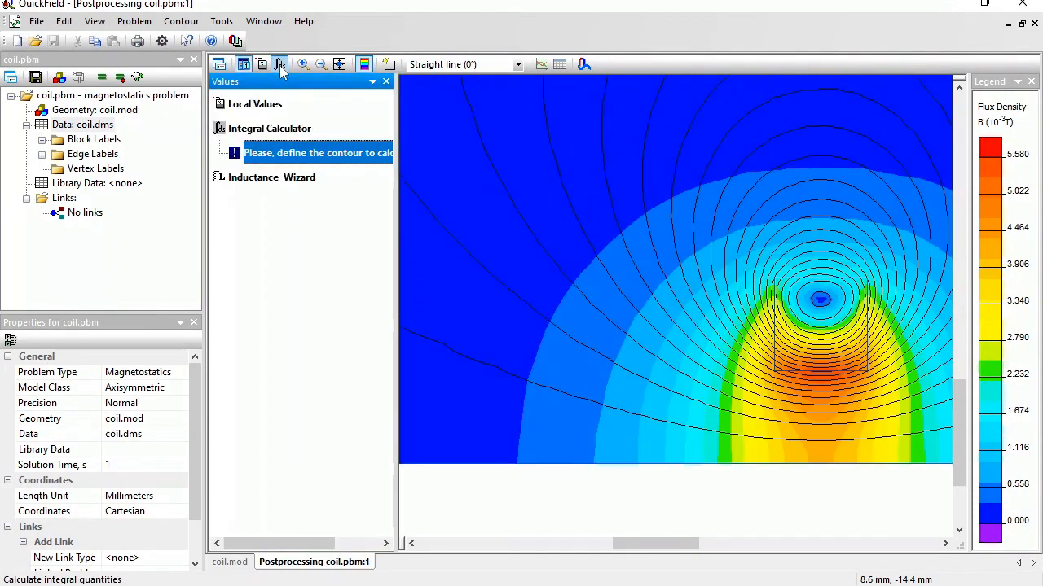
{"action": "left_click", "coordinate": [259, 178]}
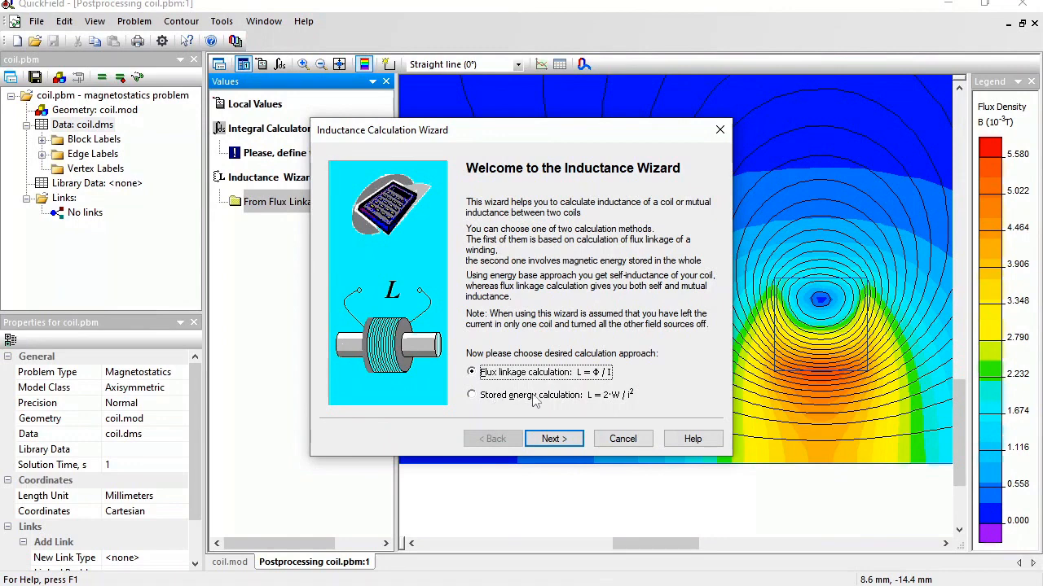
{"action": "left_click", "coordinate": [553, 440]}
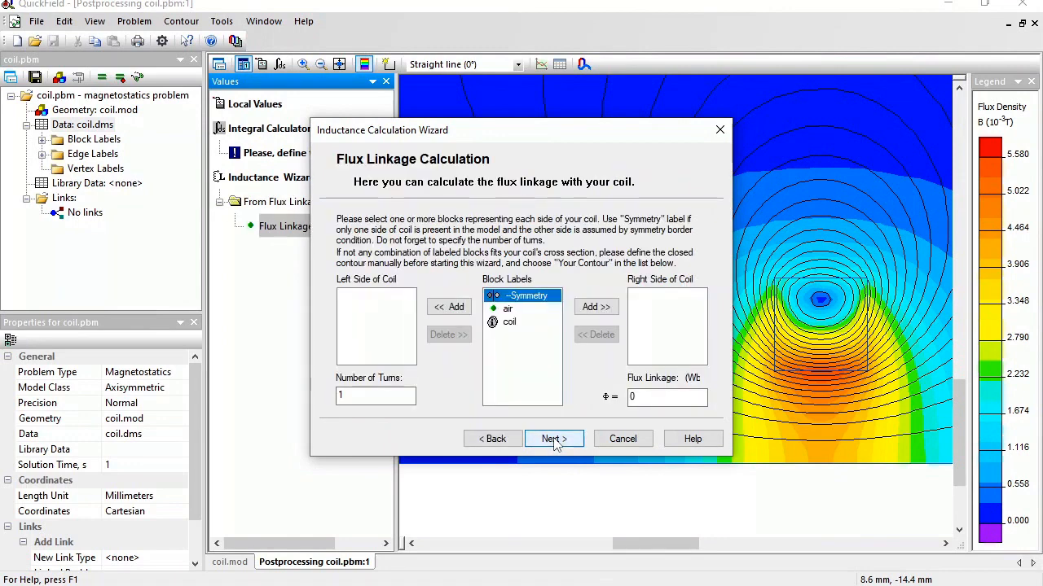
{"action": "left_click", "coordinate": [512, 323]}
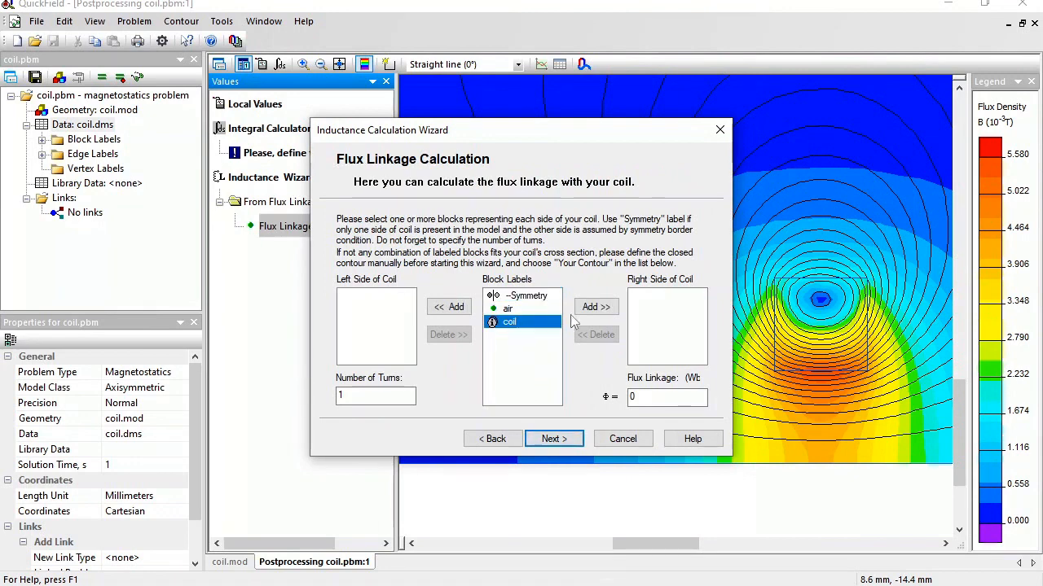
{"action": "left_click", "coordinate": [595, 307]}
{"action": "double_click", "coordinate": [387, 395]}
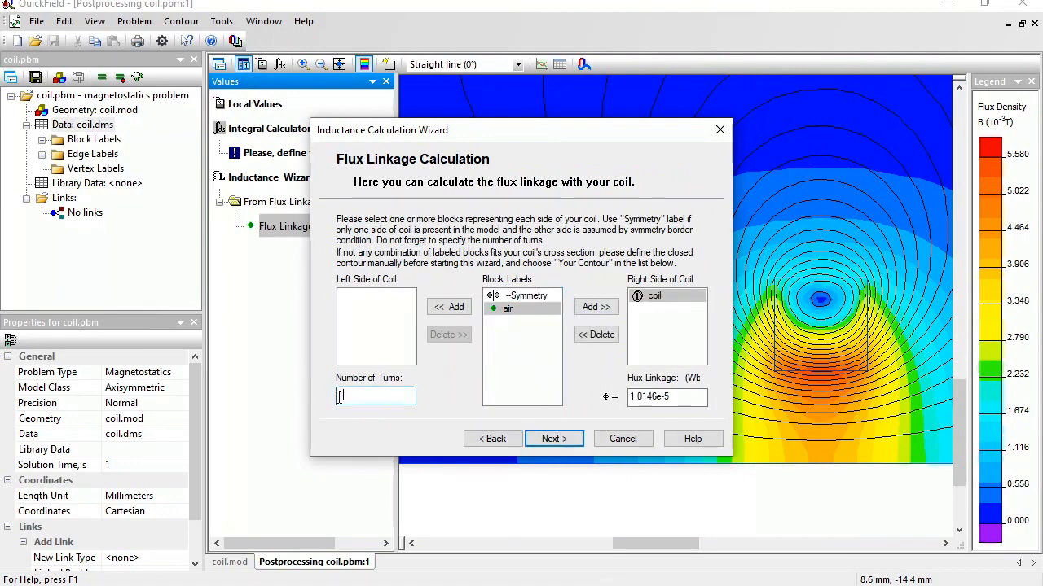
{"action": "type", "text": "200"}
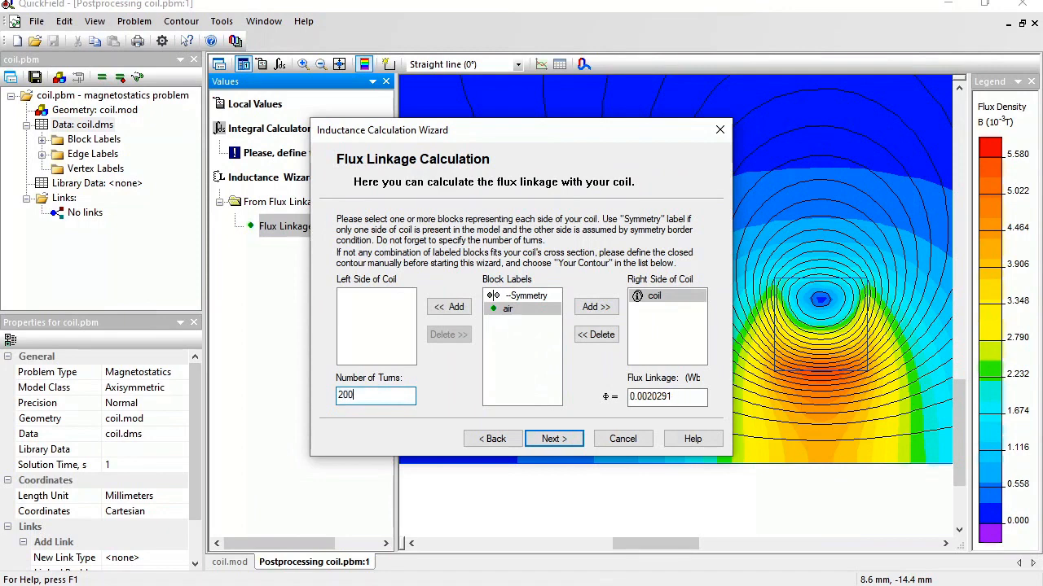
{"action": "left_click", "coordinate": [553, 438]}
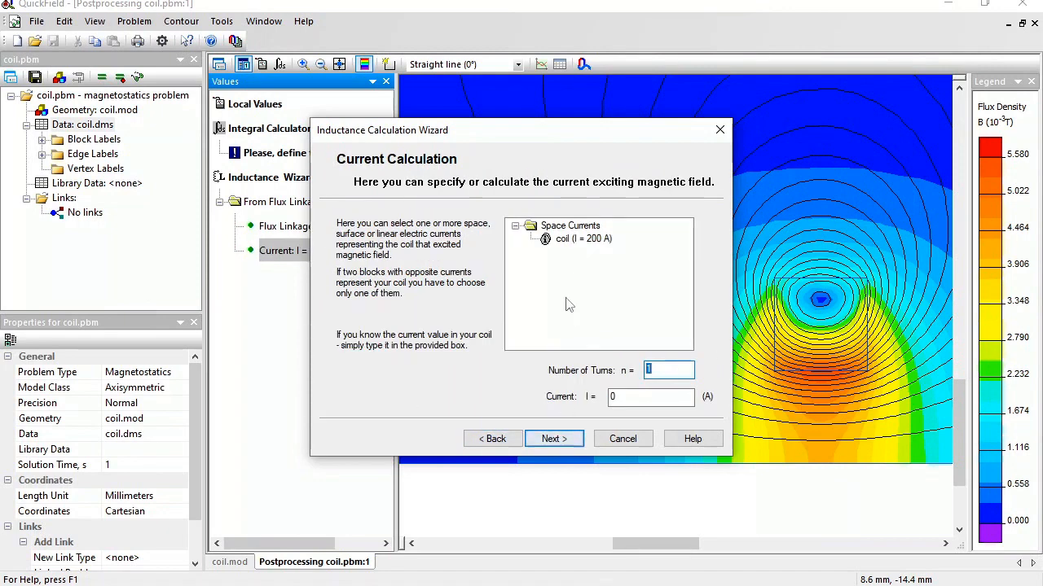
Choose the coil's space current as the exciting current with 200 turns and finish the flux linkage inductance calculation
{"action": "left_click", "coordinate": [569, 239]}
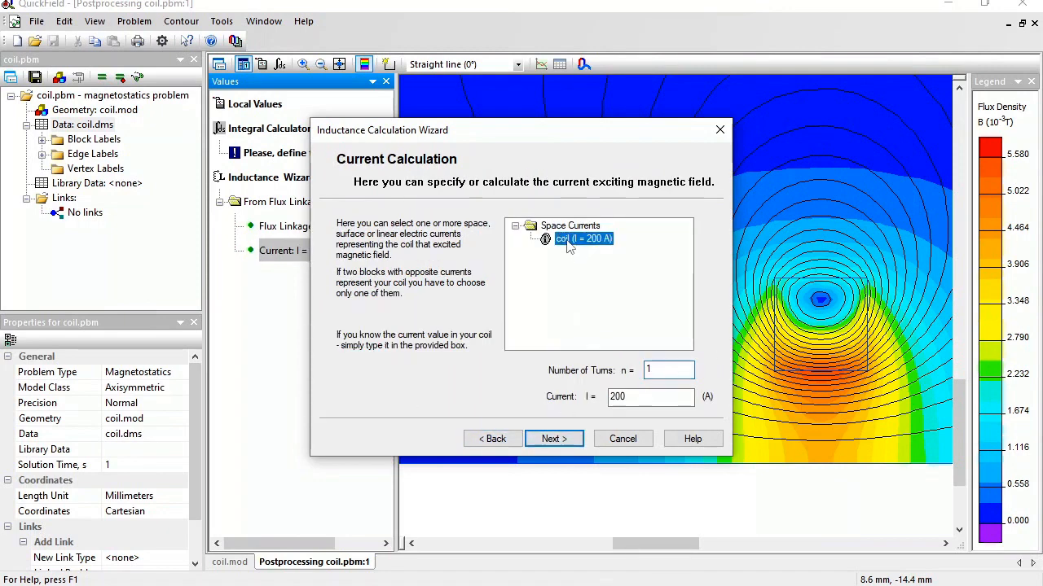
{"action": "double_click", "coordinate": [652, 370]}
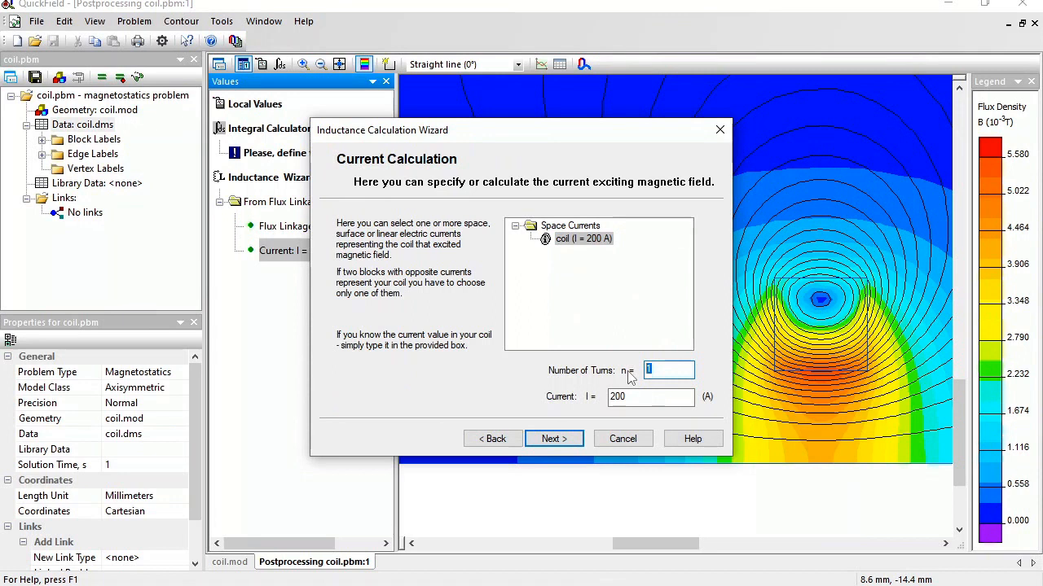
{"action": "type", "text": "200"}
{"action": "left_click", "coordinate": [552, 440]}
{"action": "left_click", "coordinate": [551, 438]}
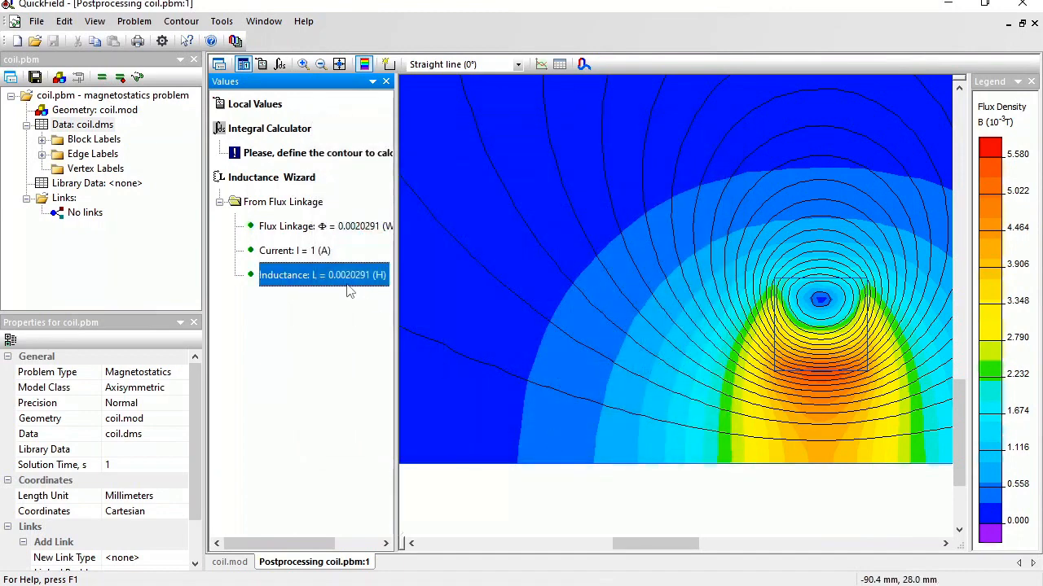
Calculate the inductance again with the stored energy method, integrating the field energy and using the coil's space current as excitation
{"action": "double_click", "coordinate": [266, 184]}
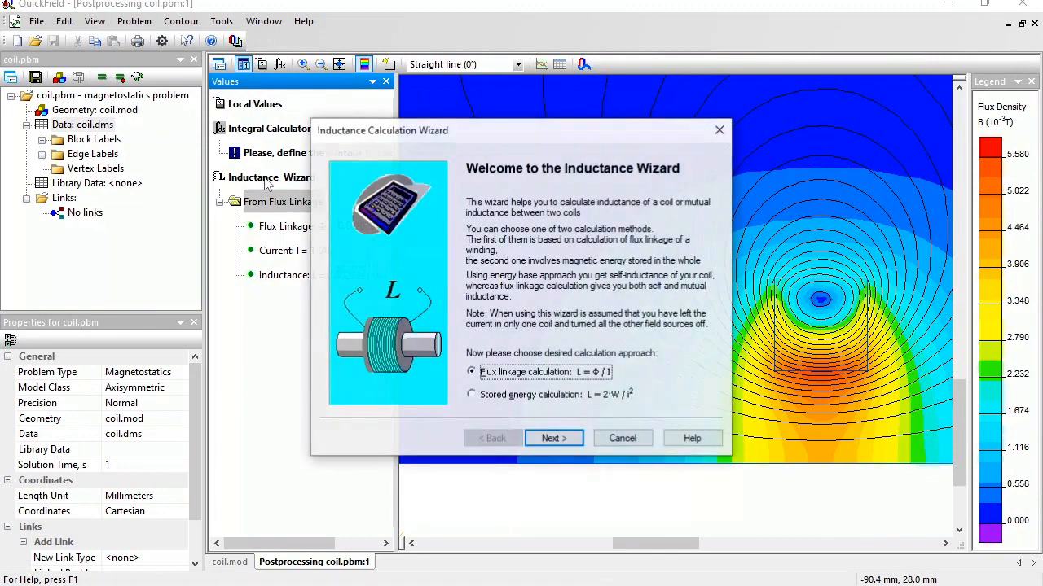
{"action": "left_click", "coordinate": [474, 396]}
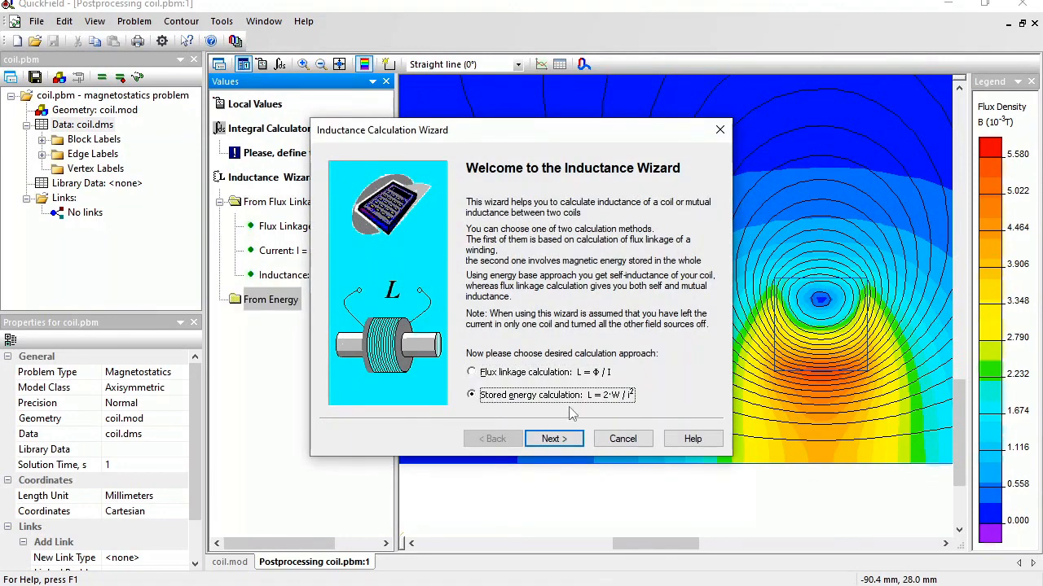
{"action": "left_click", "coordinate": [554, 439]}
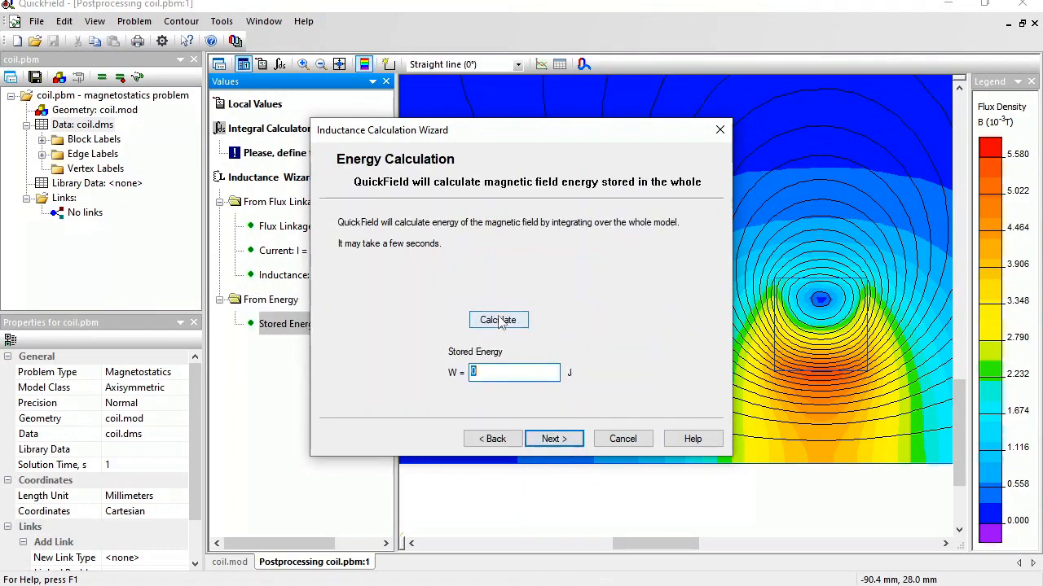
{"action": "left_click", "coordinate": [497, 320]}
{"action": "left_click", "coordinate": [552, 438]}
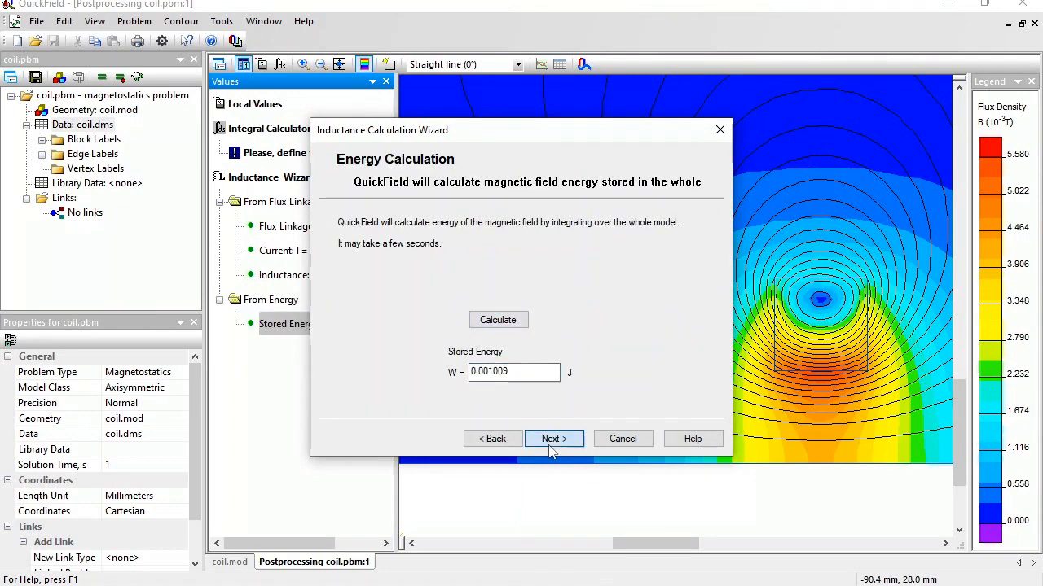
{"action": "left_click", "coordinate": [555, 243]}
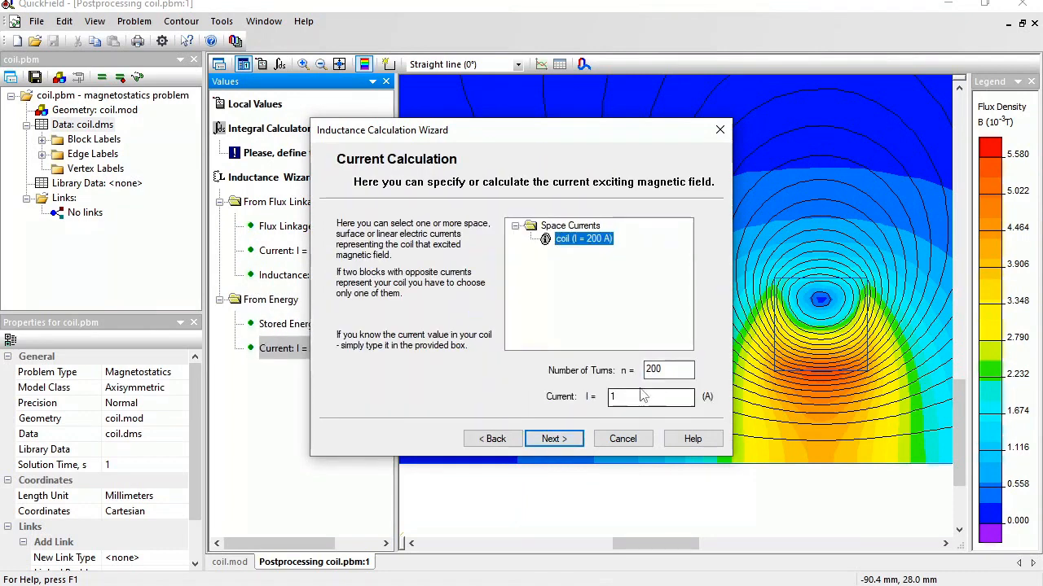
{"action": "left_click", "coordinate": [558, 440]}
{"action": "left_click", "coordinate": [554, 440]}
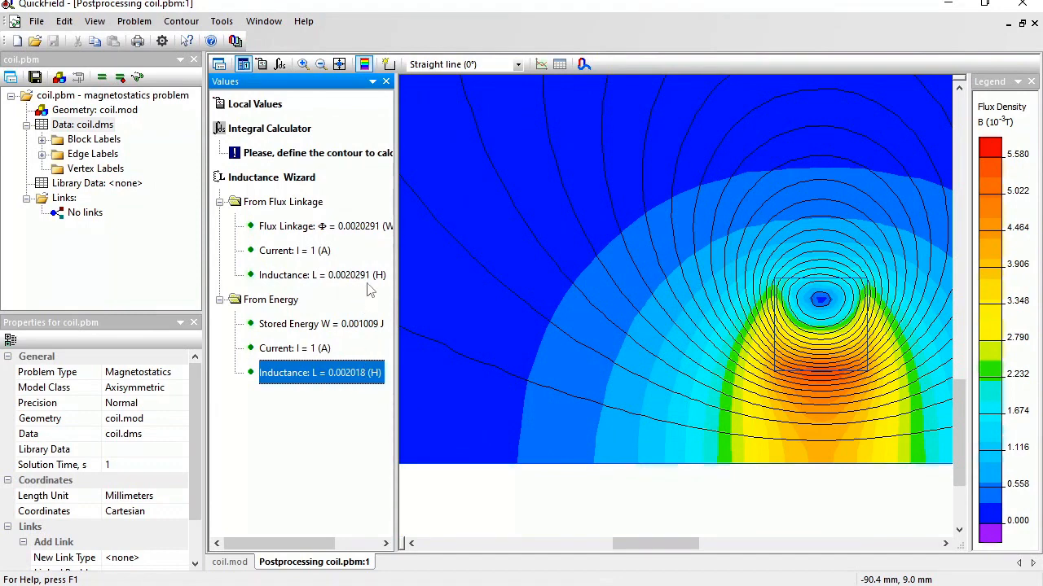
Switch to the spreadsheet and calculate the theoretical inductance in cell A4 with the formula =1.6994e-6 * 3 / 2 * 0.02 * 200 * 200
{"action": "key", "text": "alt+Tab"}
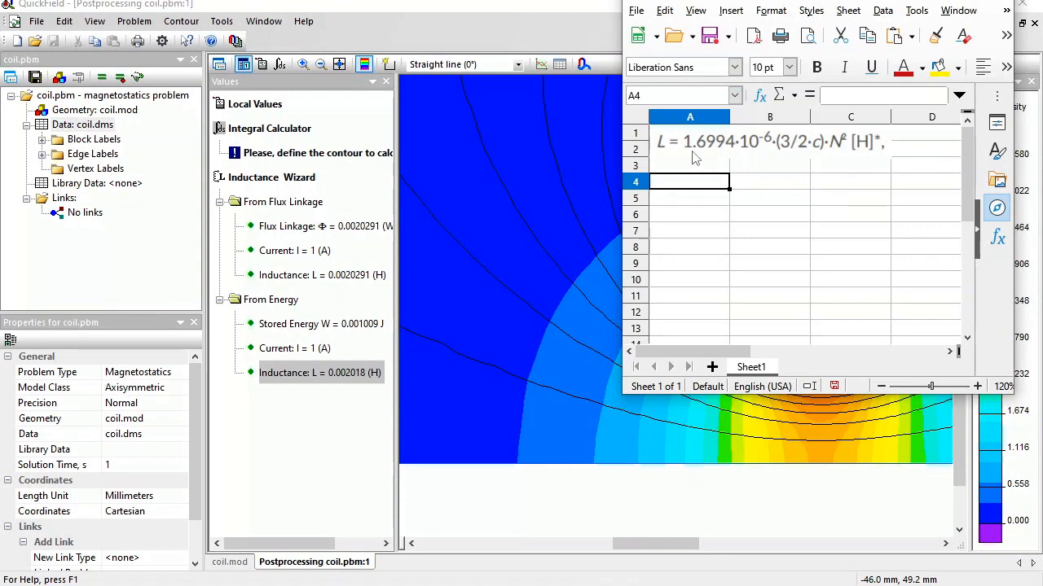
{"action": "type", "text": "=1."}
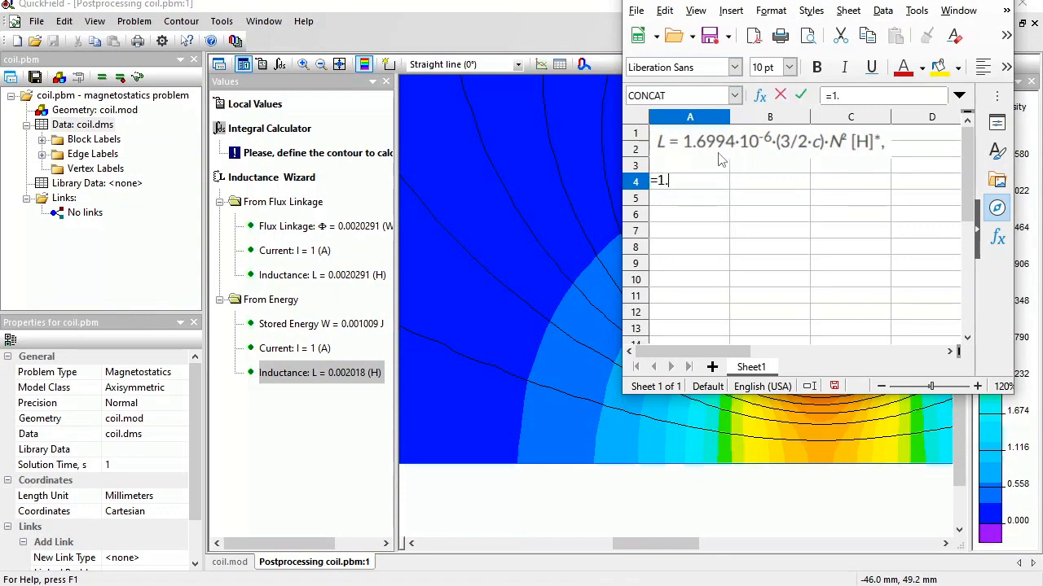
{"action": "type", "text": "6994e-"}
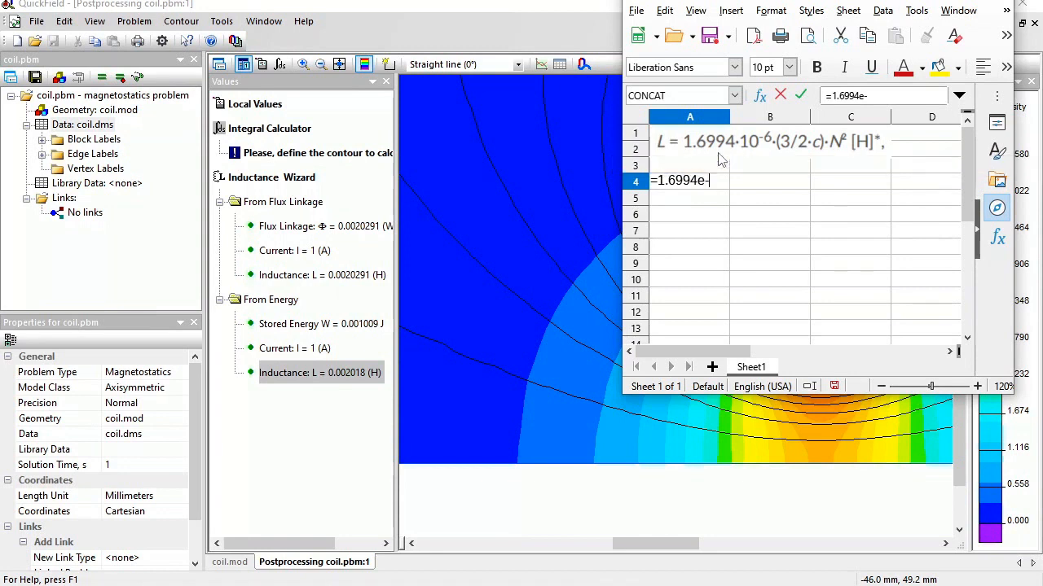
{"action": "type", "text": "6 * 3 / 2 * 0.0"}
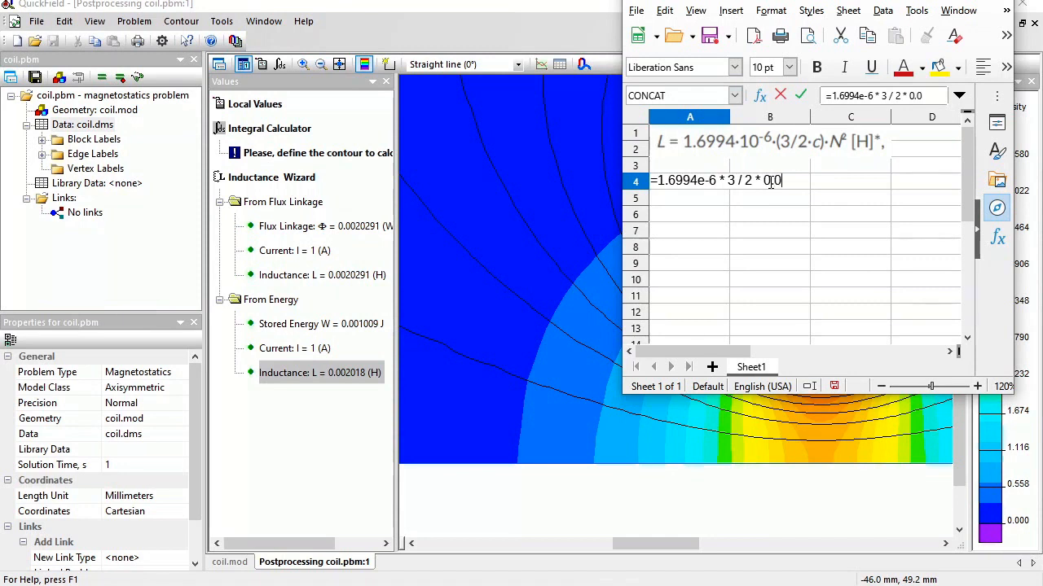
{"action": "type", "text": "2 * 200 * "}
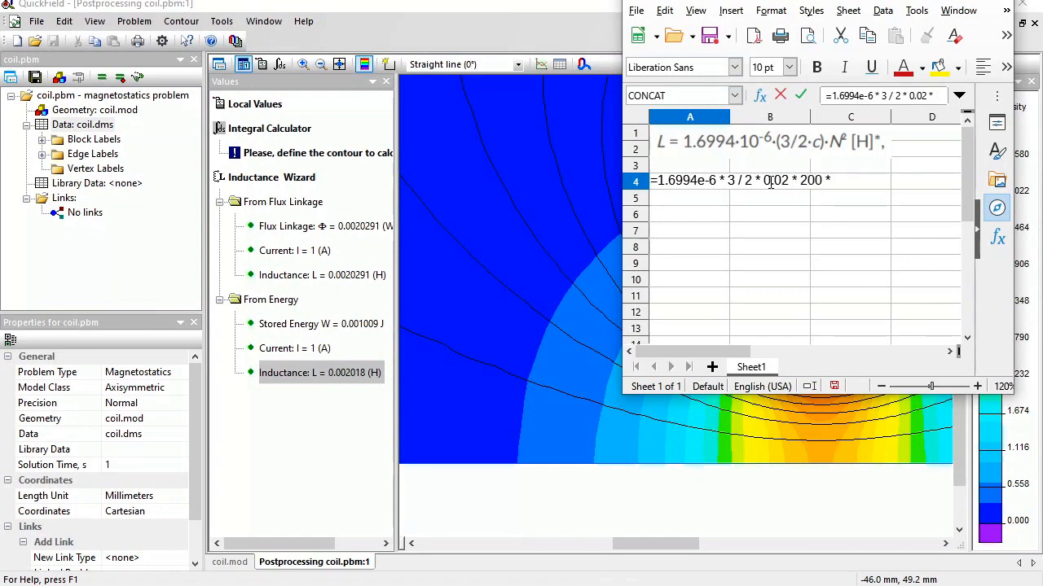
{"action": "type", "text": "200"}
{"action": "key", "text": "Return"}
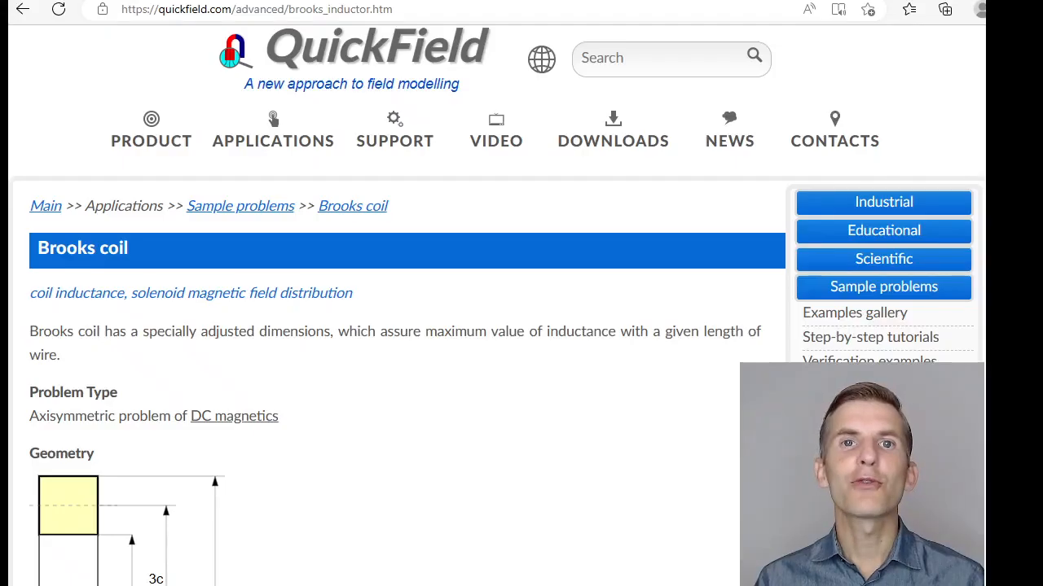
Review the Brooks coil example web page from geometry and given data through the results comparison to the simulation files download and edition information
{"action": "scroll", "coordinate": [497, 305], "scroll_direction": "down", "scroll_amount": 5}
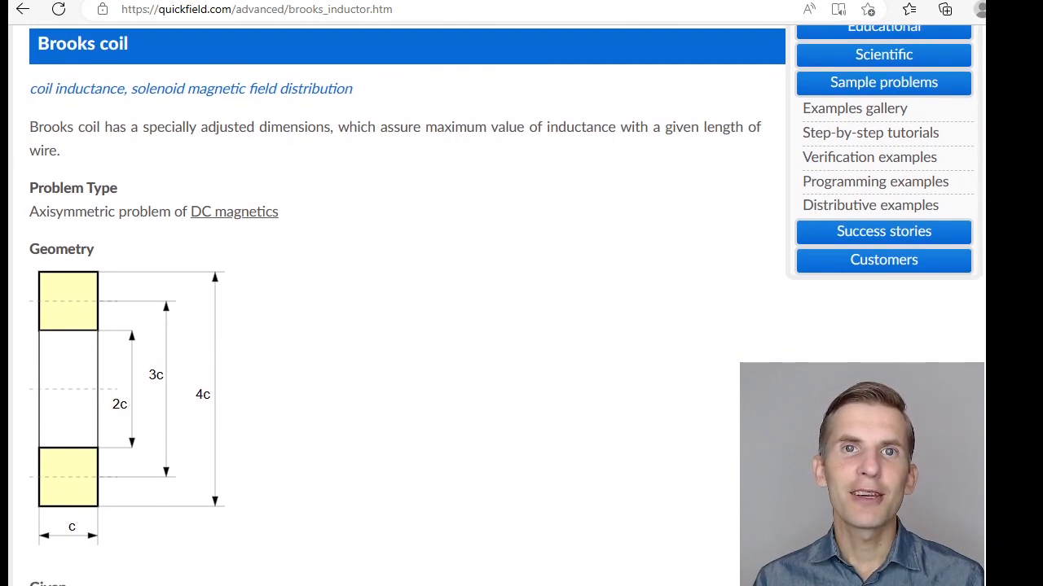
{"action": "scroll", "coordinate": [496, 305], "scroll_direction": "down", "scroll_amount": 1}
{"action": "scroll", "coordinate": [506, 306], "scroll_direction": "down", "scroll_amount": 3}
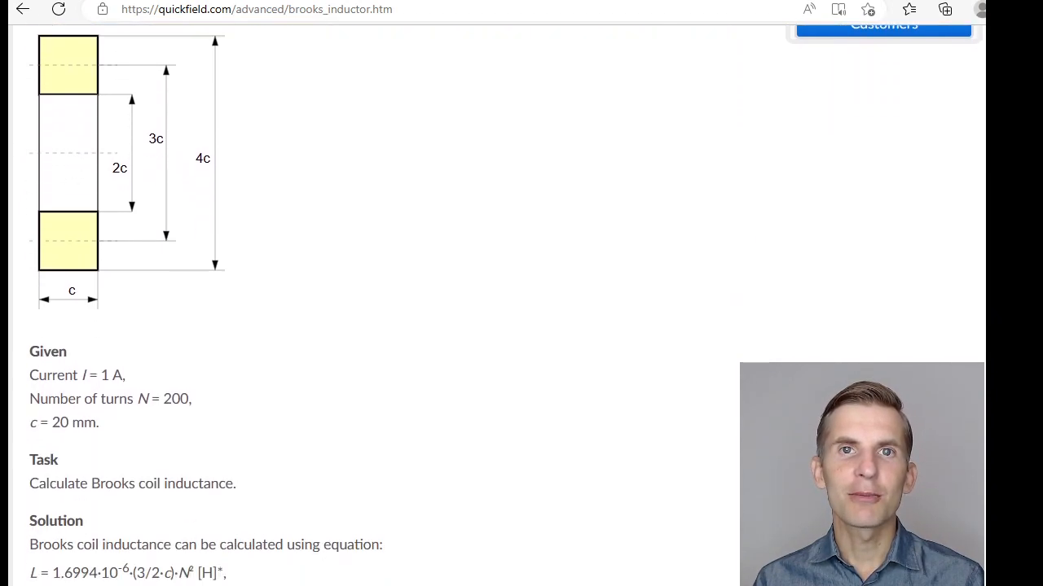
{"action": "scroll", "coordinate": [303, 305], "scroll_direction": "down", "scroll_amount": 3}
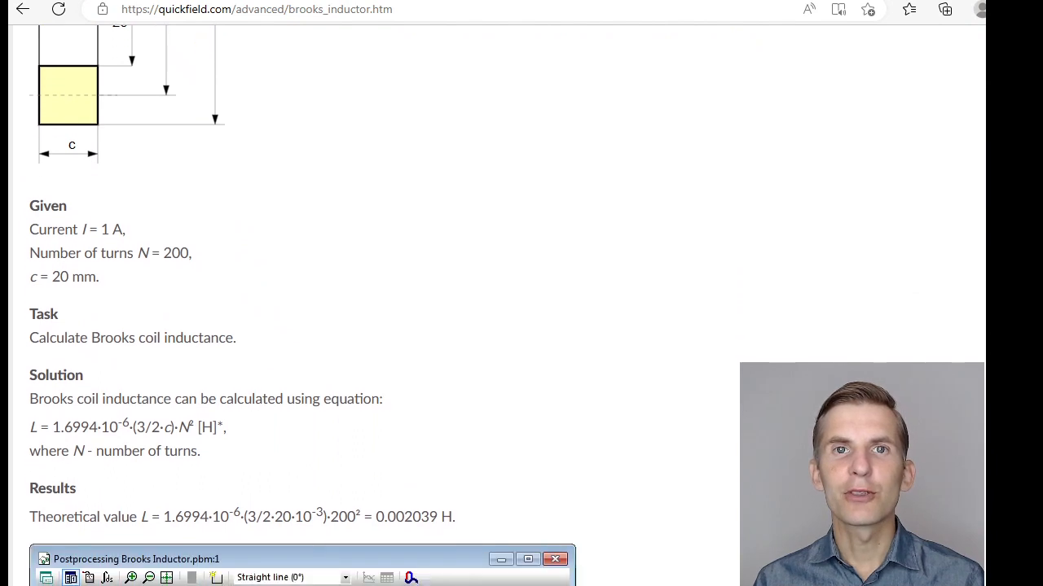
{"action": "scroll", "coordinate": [303, 306], "scroll_direction": "down", "scroll_amount": 4}
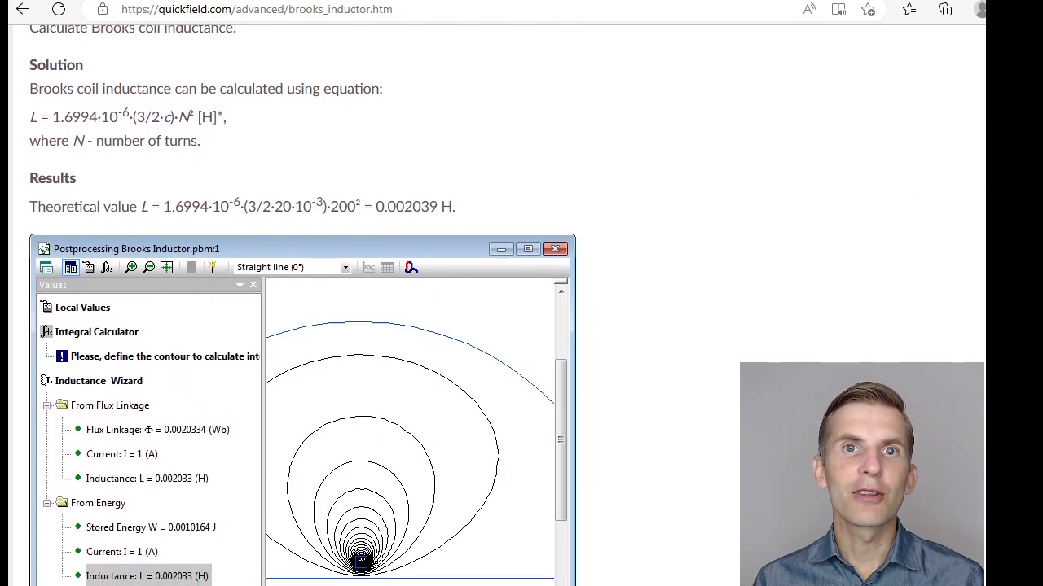
{"action": "scroll", "coordinate": [303, 306], "scroll_direction": "down", "scroll_amount": 6}
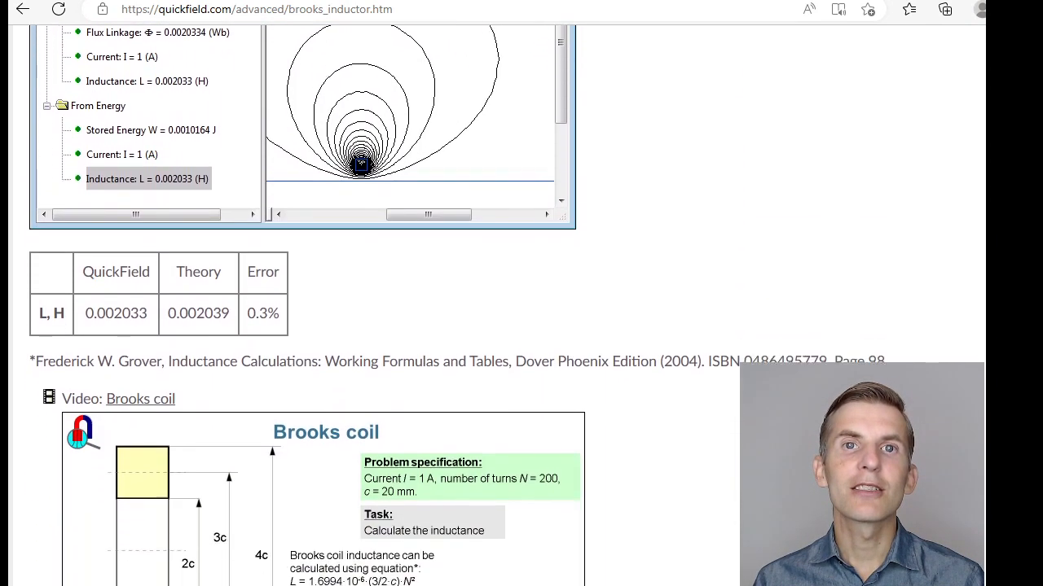
{"action": "scroll", "coordinate": [220, 467], "scroll_direction": "down", "scroll_amount": 1}
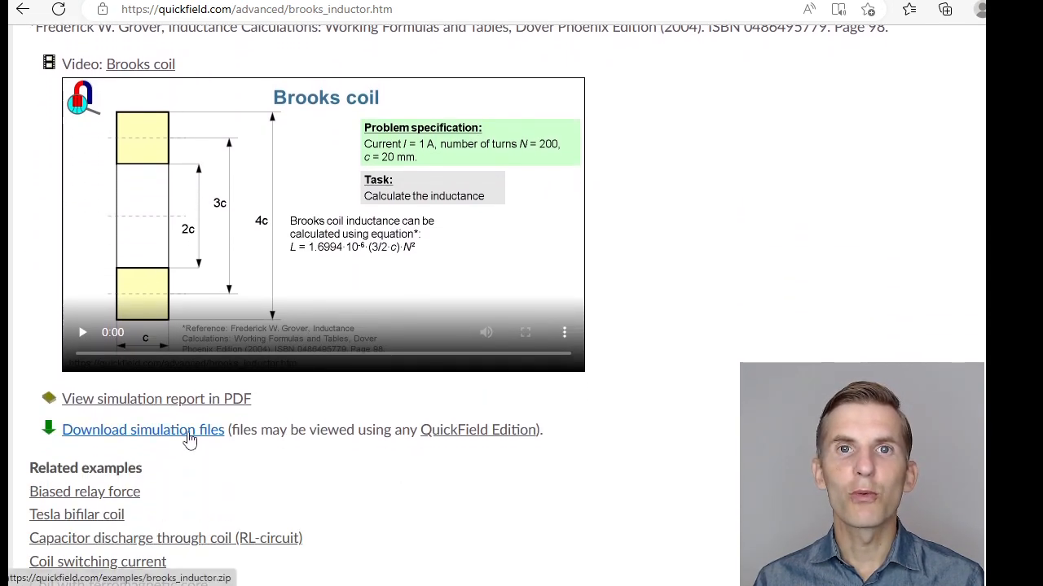
{"action": "mouse_move", "coordinate": [448, 443]}
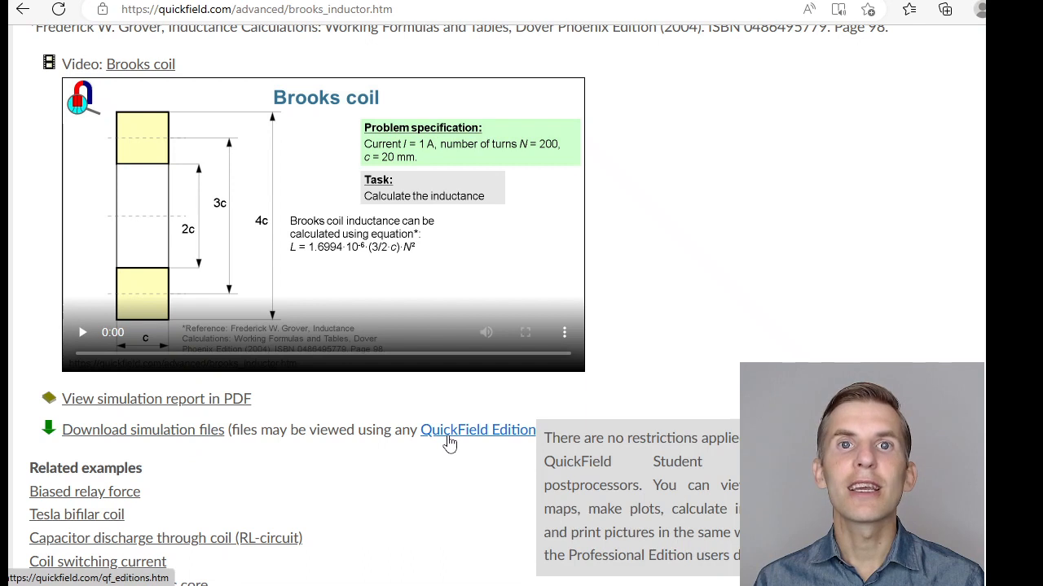